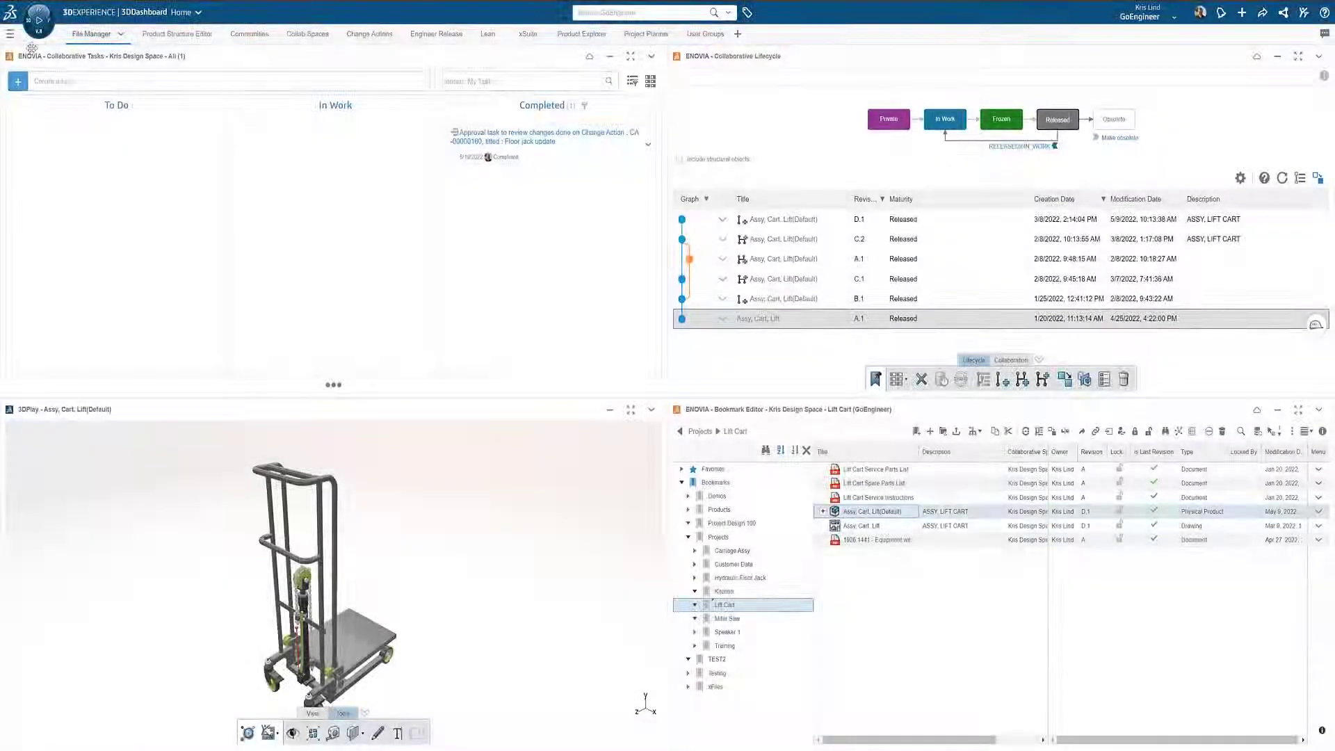
# From the 3D Product Architect role, open Assy, Cart, Lift from Recents and expand its root node
pyautogui.click(35, 35)
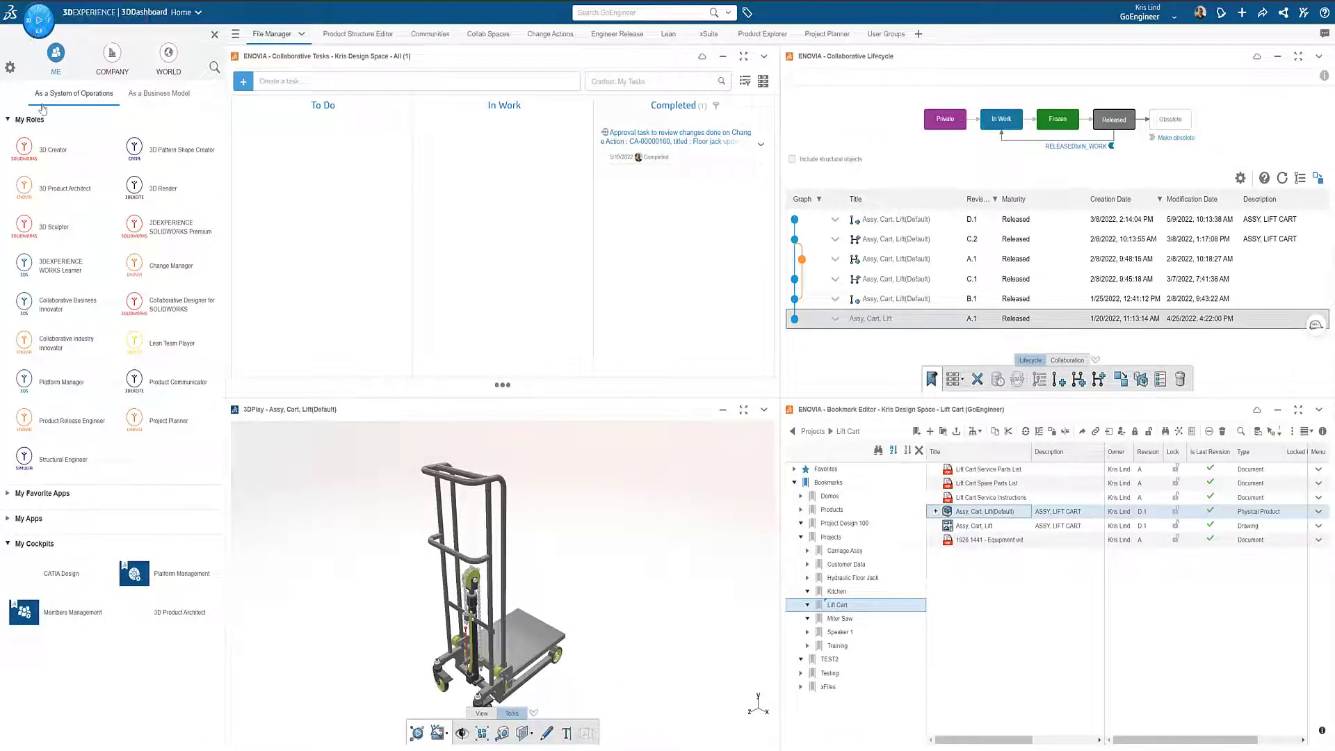
pyautogui.click(49, 191)
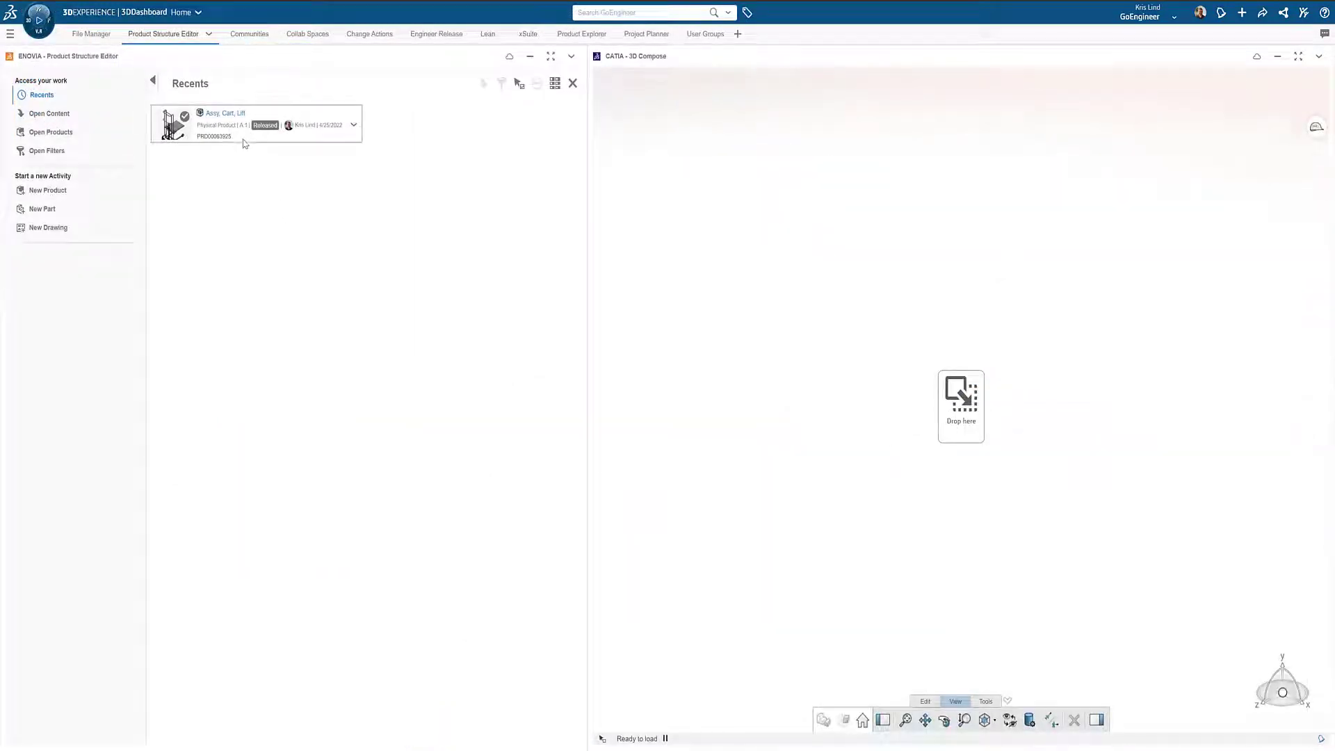
pyautogui.click(244, 139)
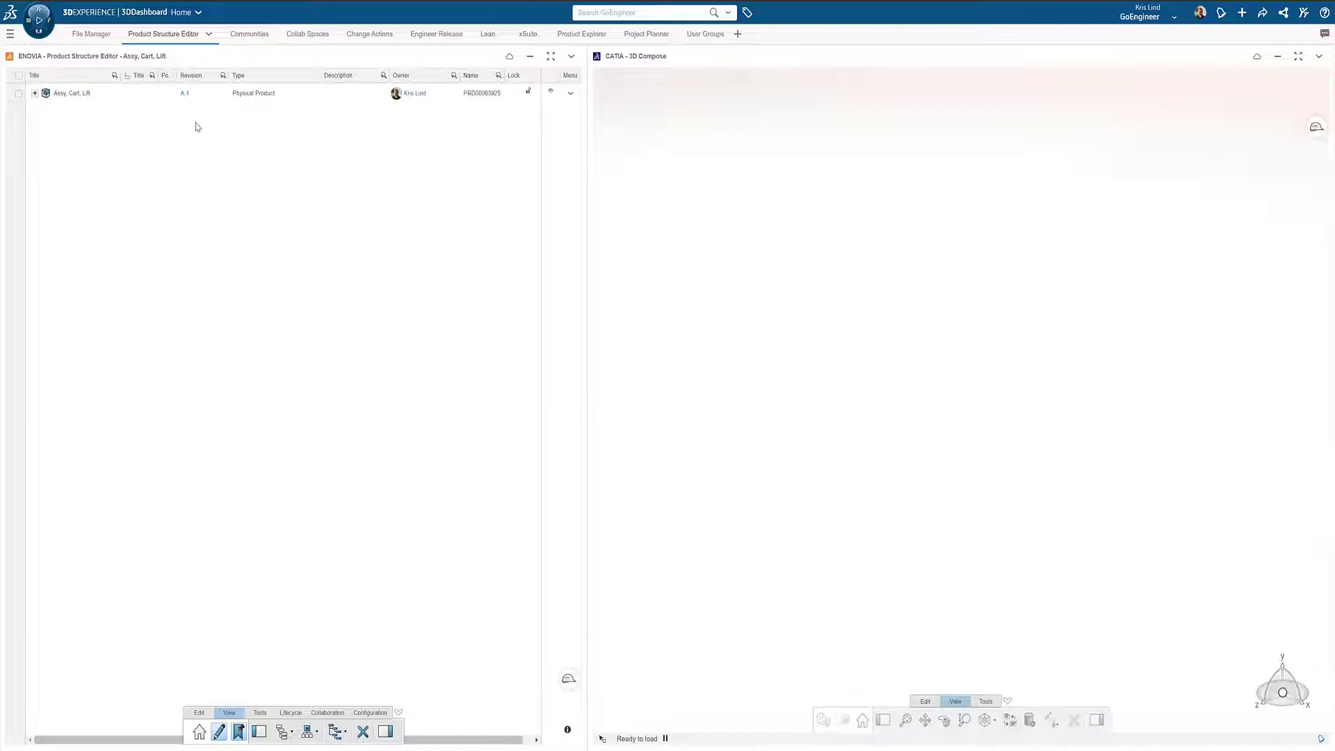
pyautogui.click(35, 94)
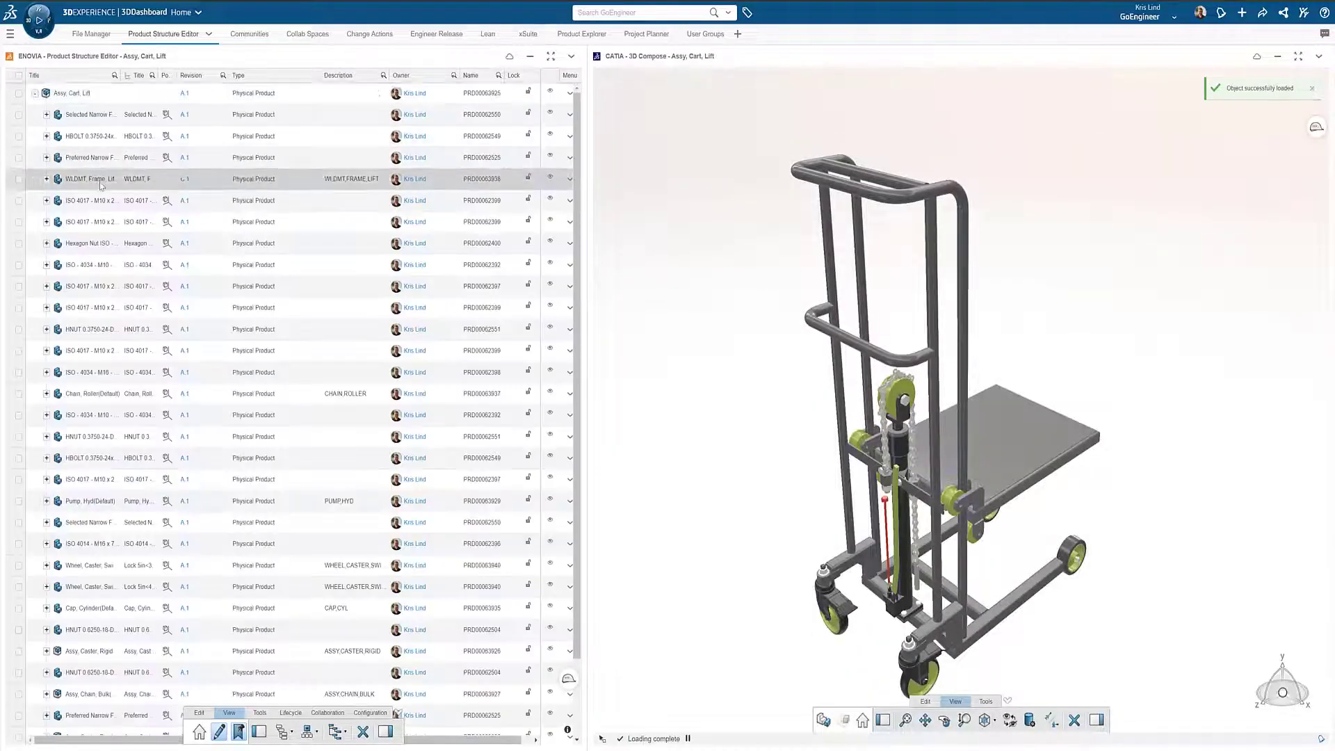
pyautogui.scroll(-1, 109, 214)
pyautogui.scroll(-3, 109, 214)
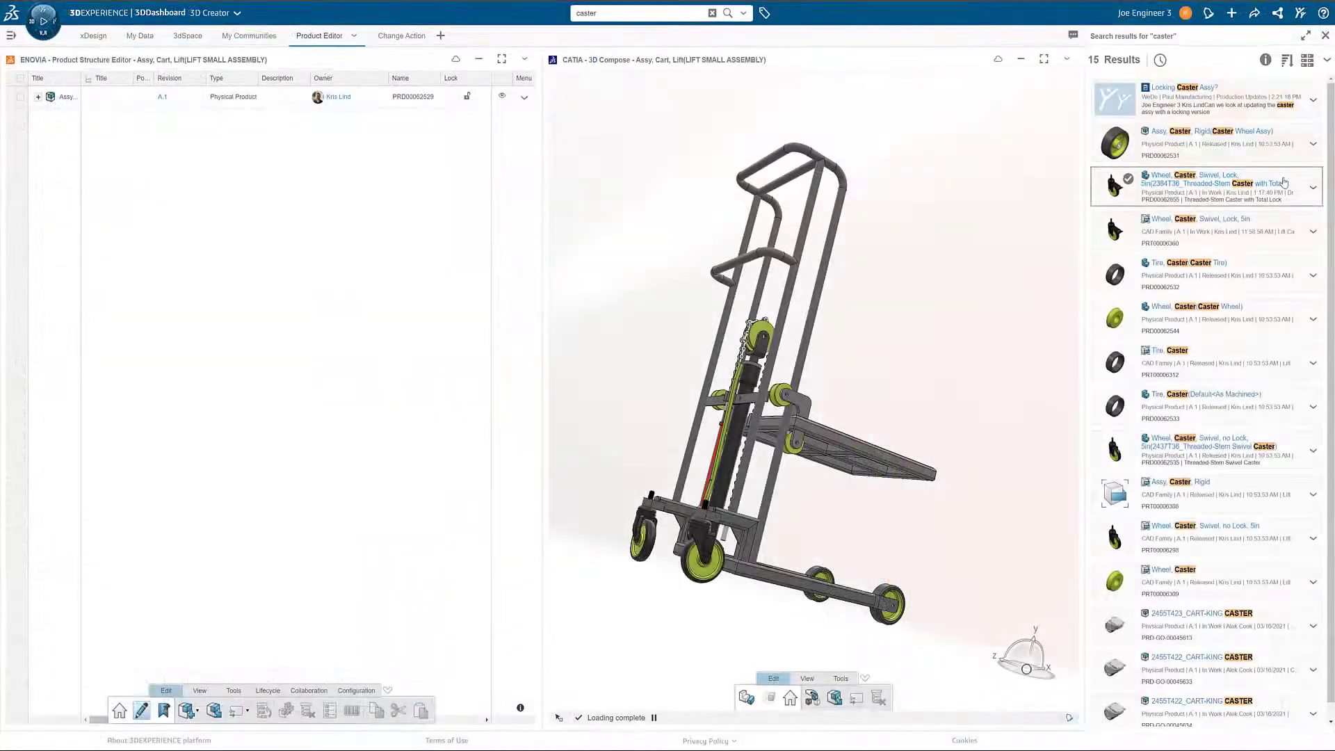
# Bring the Wheel, Caster, Swivel, Lock part into the session and expand the lift cart assembly
pyautogui.moveTo(1172, 203); pyautogui.dragTo(958, 305)
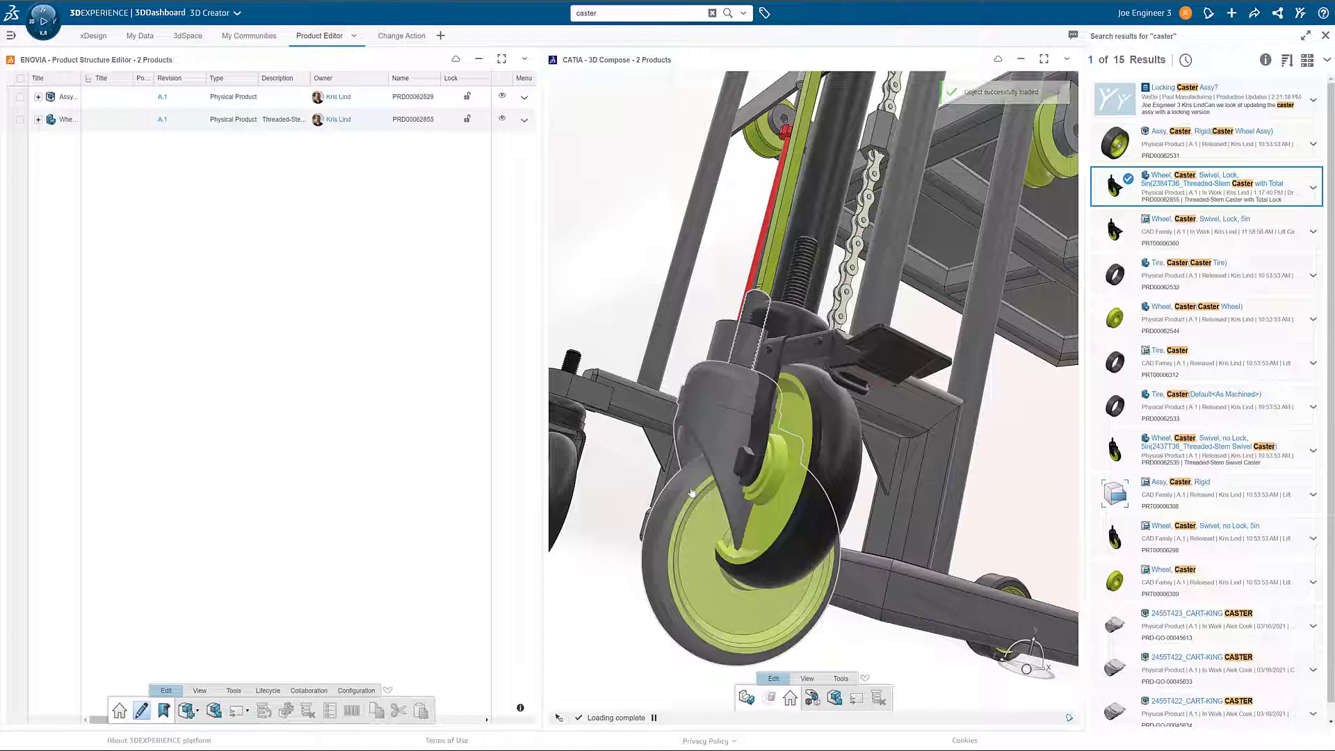
pyautogui.click(723, 434)
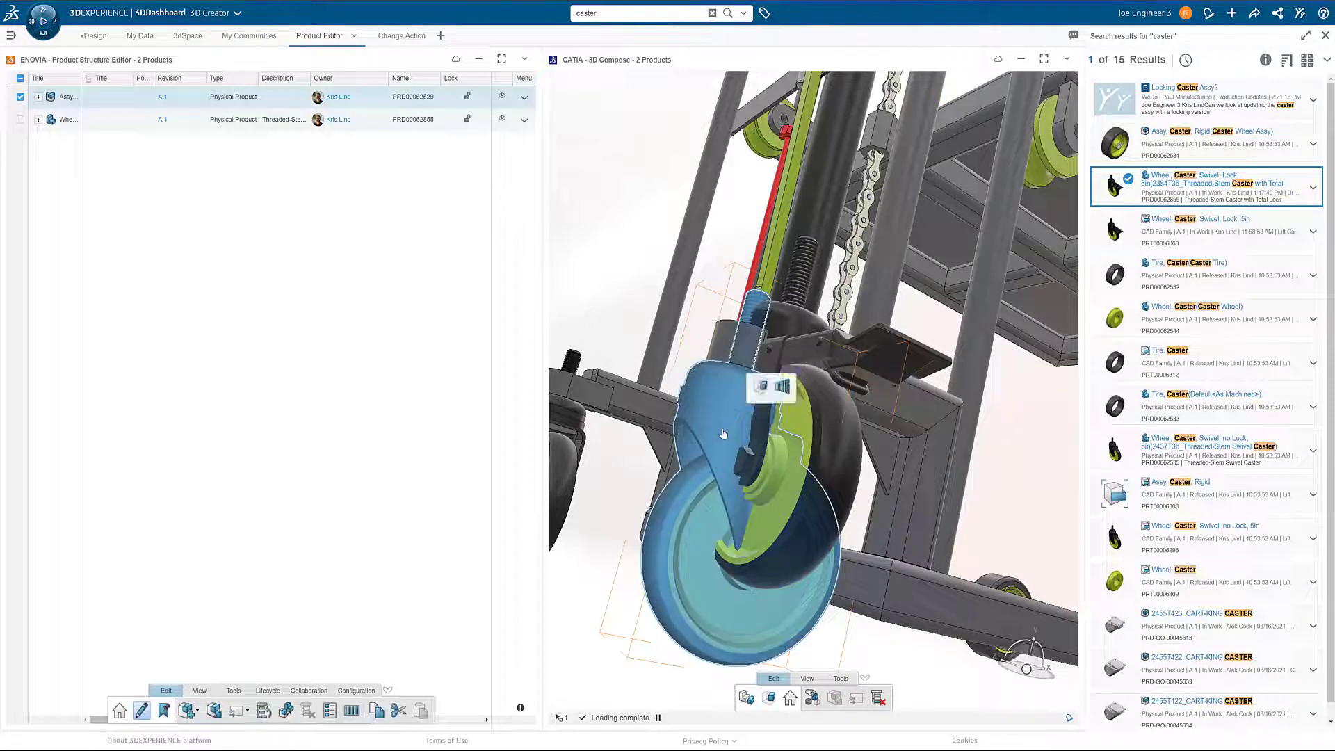
pyautogui.click(38, 98)
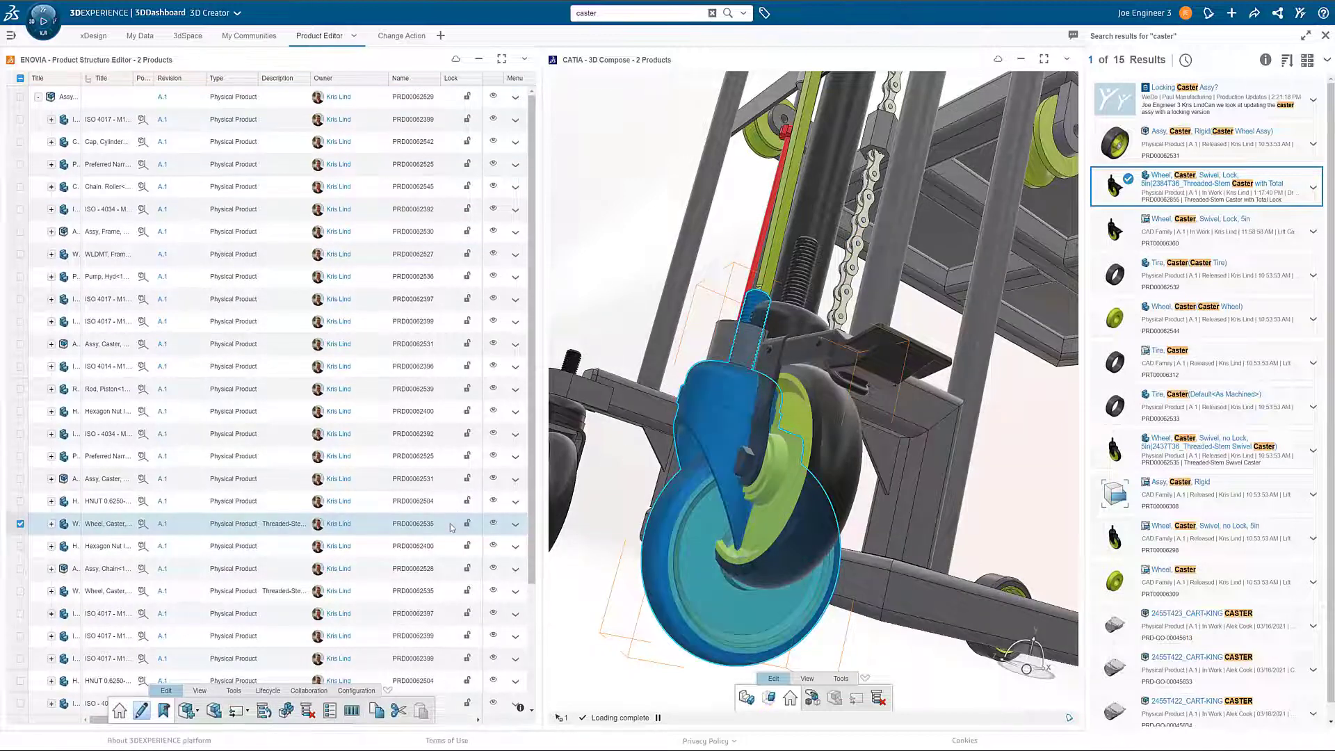
# Hide the assembly's existing swivel caster and drag the locking caster onto Assy, Cart, Lift
pyautogui.click(494, 524)
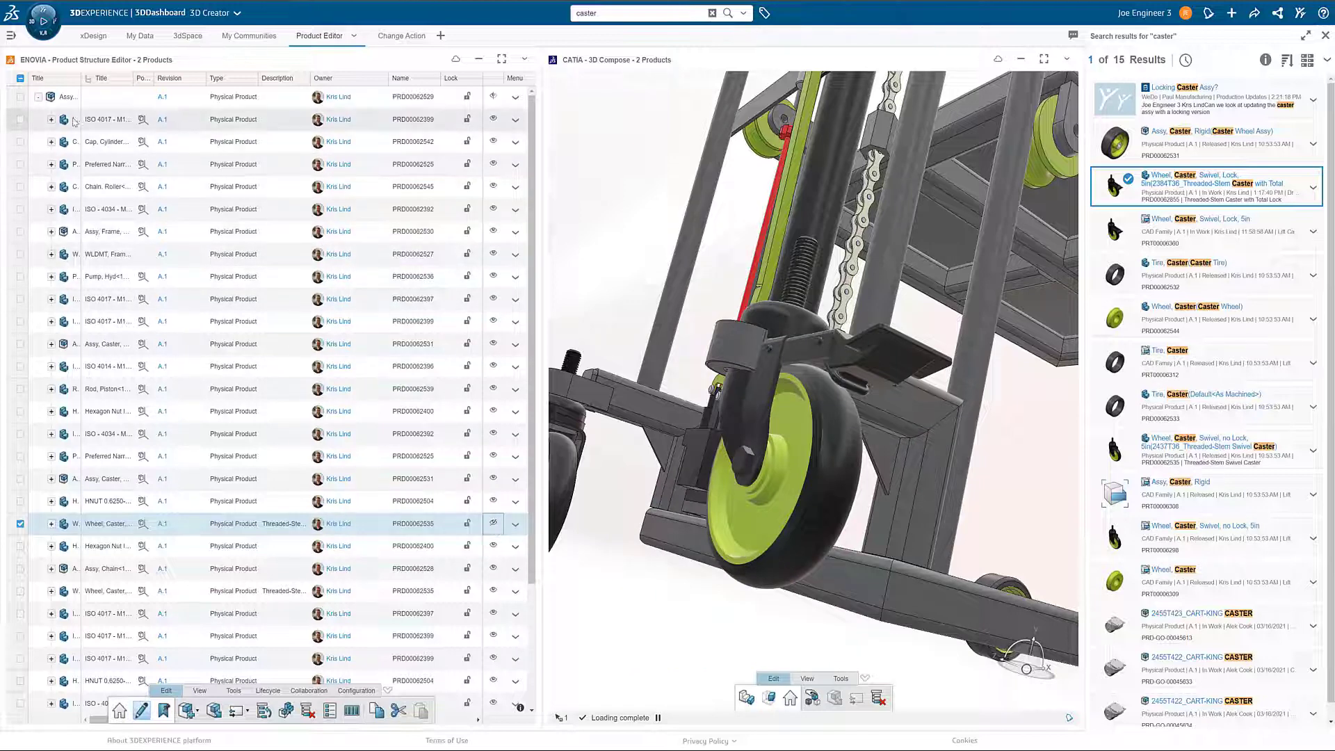
pyautogui.click(38, 98)
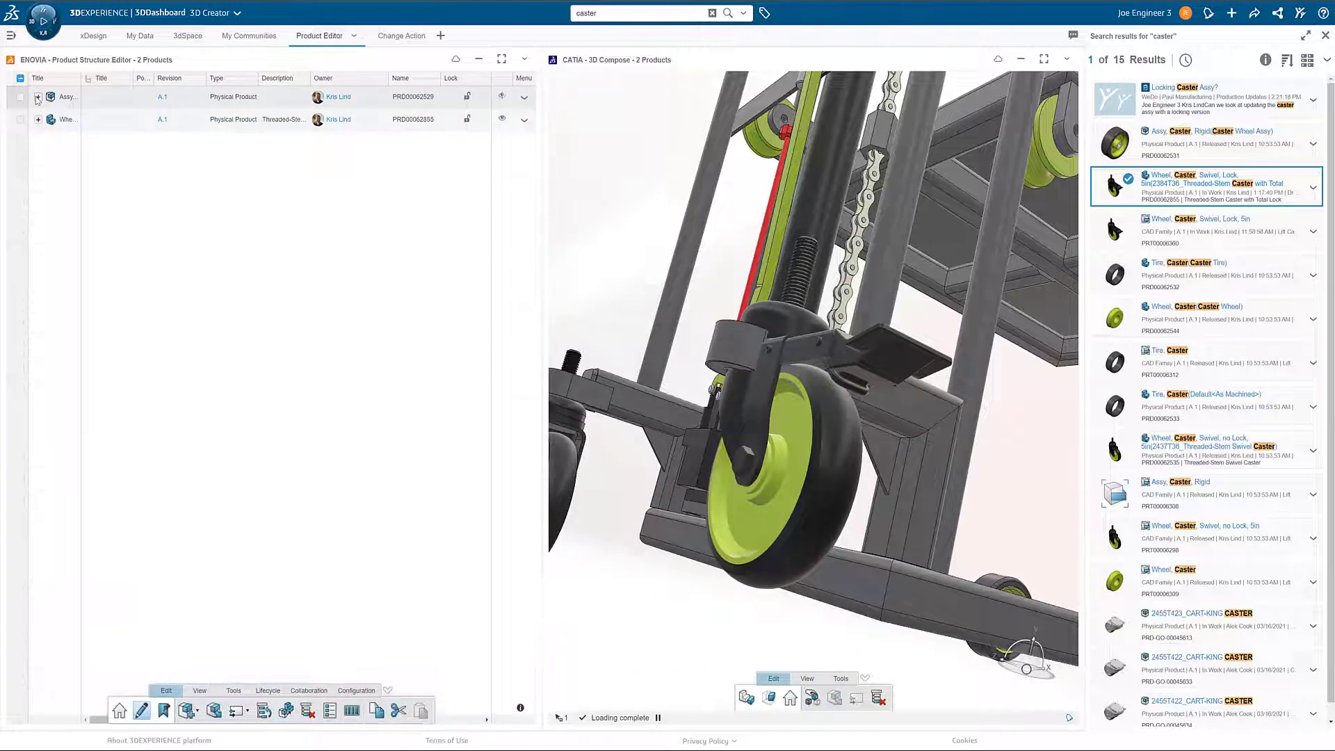
pyautogui.moveTo(58, 125); pyautogui.dragTo(60, 104)
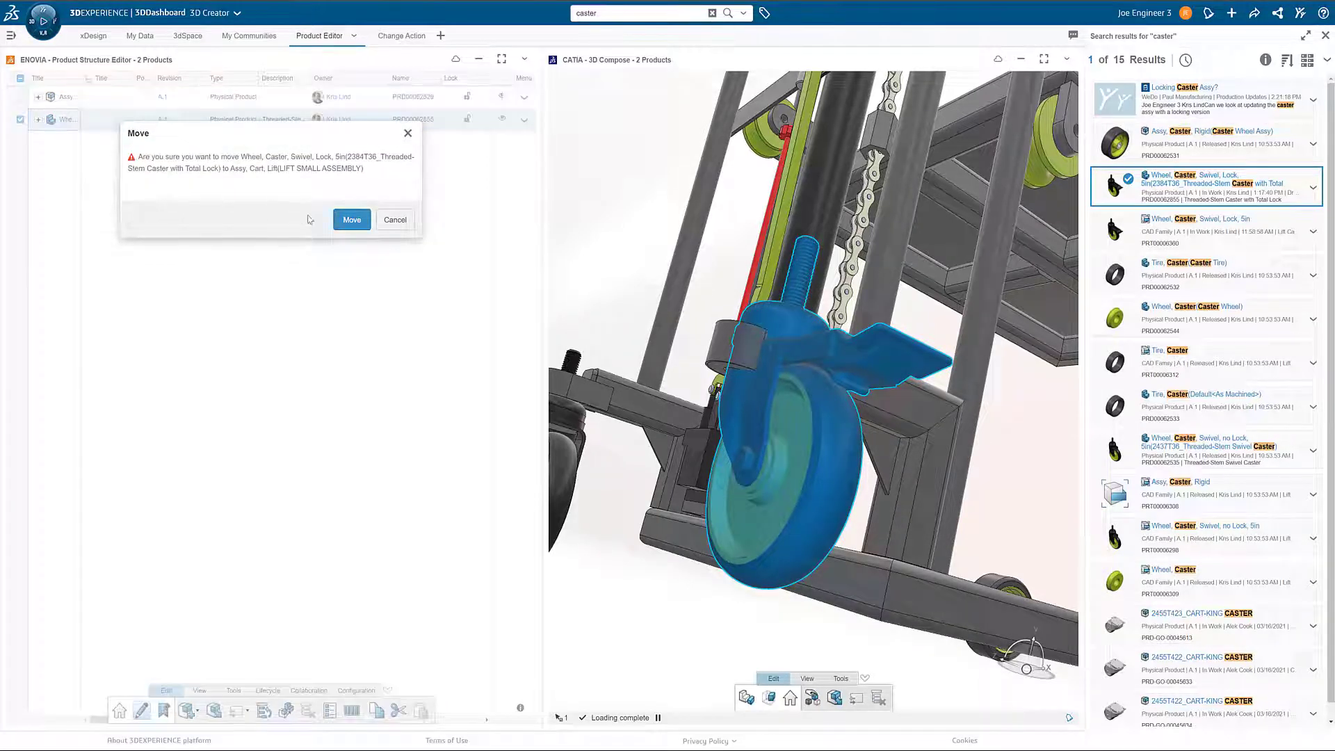
# Confirm the move and snap the locking caster onto the frame's caster socket axis
pyautogui.click(351, 221)
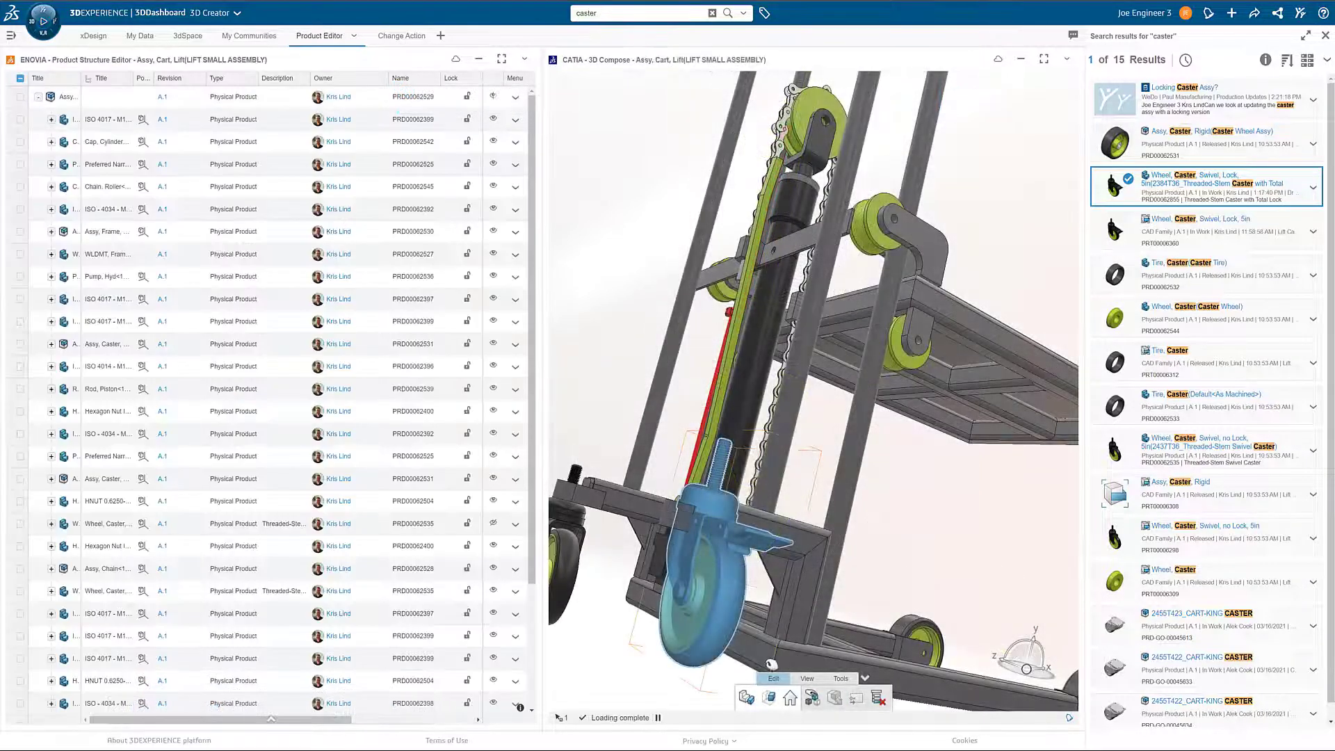
pyautogui.click(812, 697)
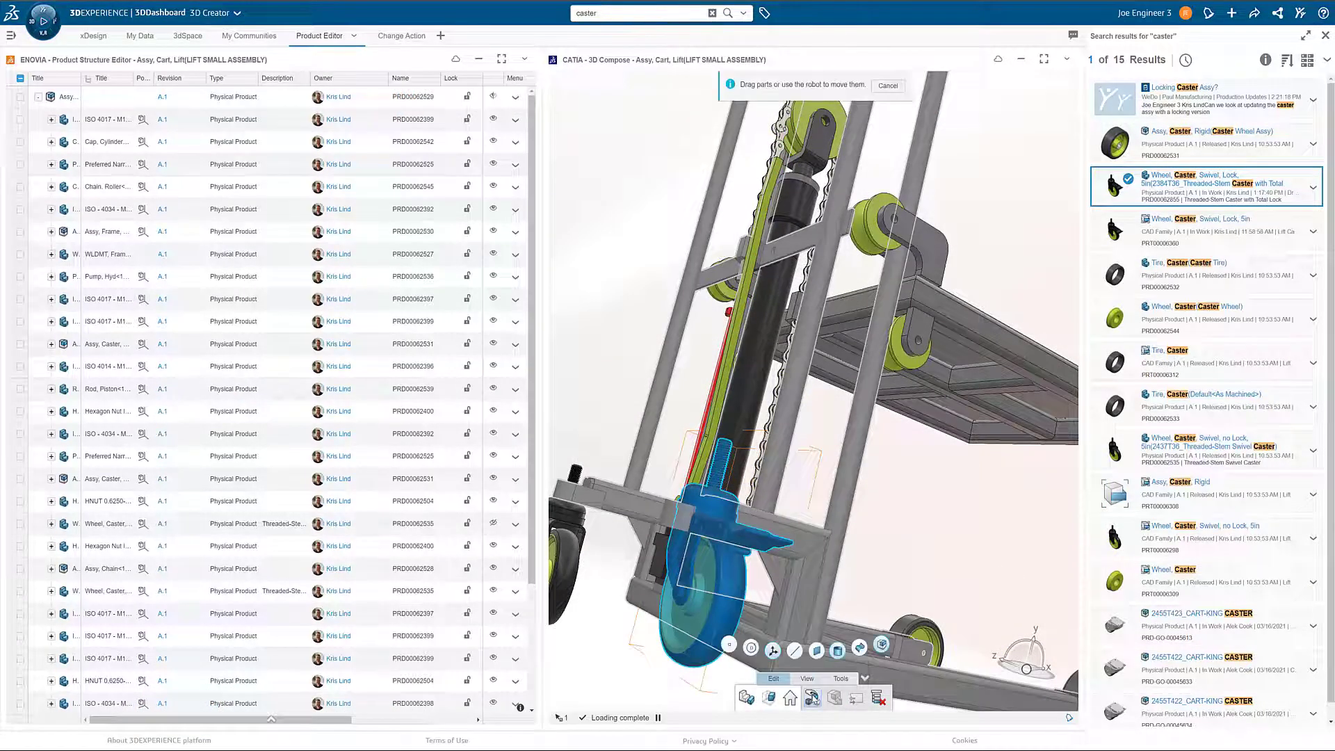
pyautogui.scroll(5, 688, 518)
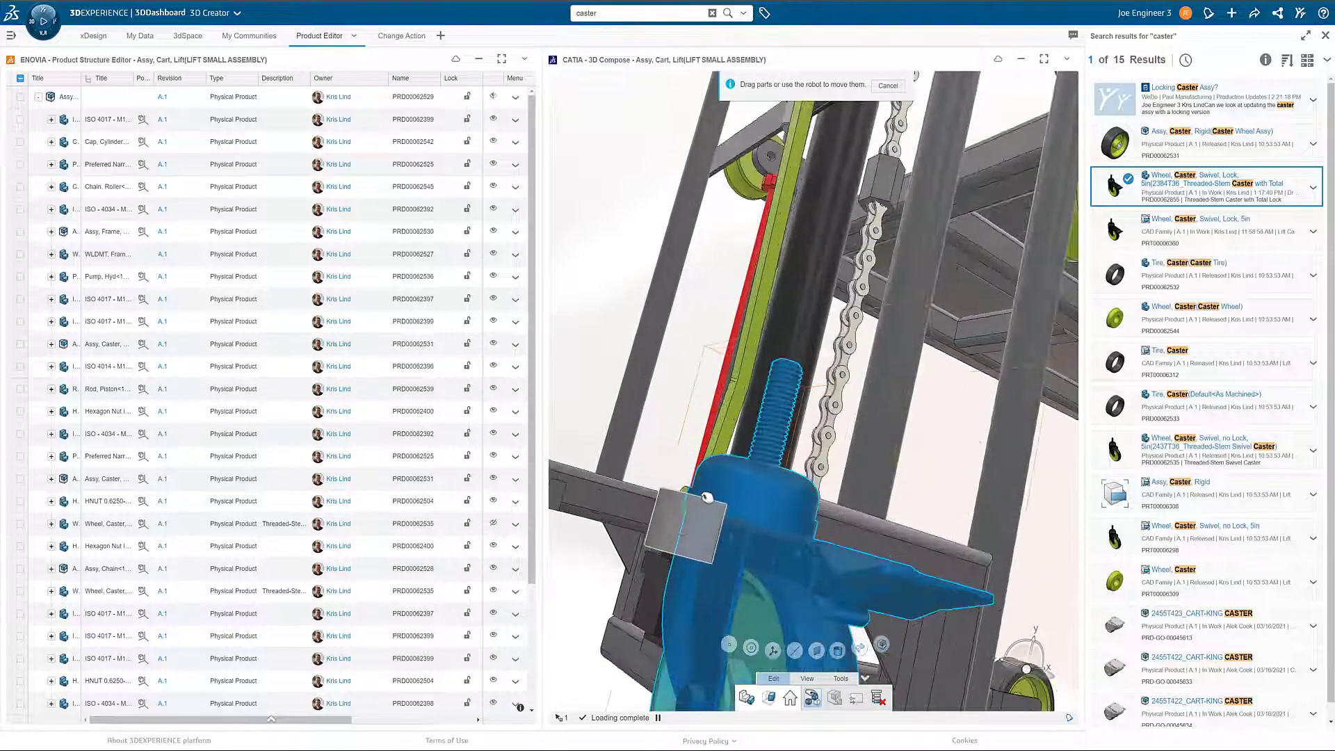
pyautogui.moveTo(763, 481); pyautogui.dragTo(764, 442, button='middle')
pyautogui.click(702, 479)
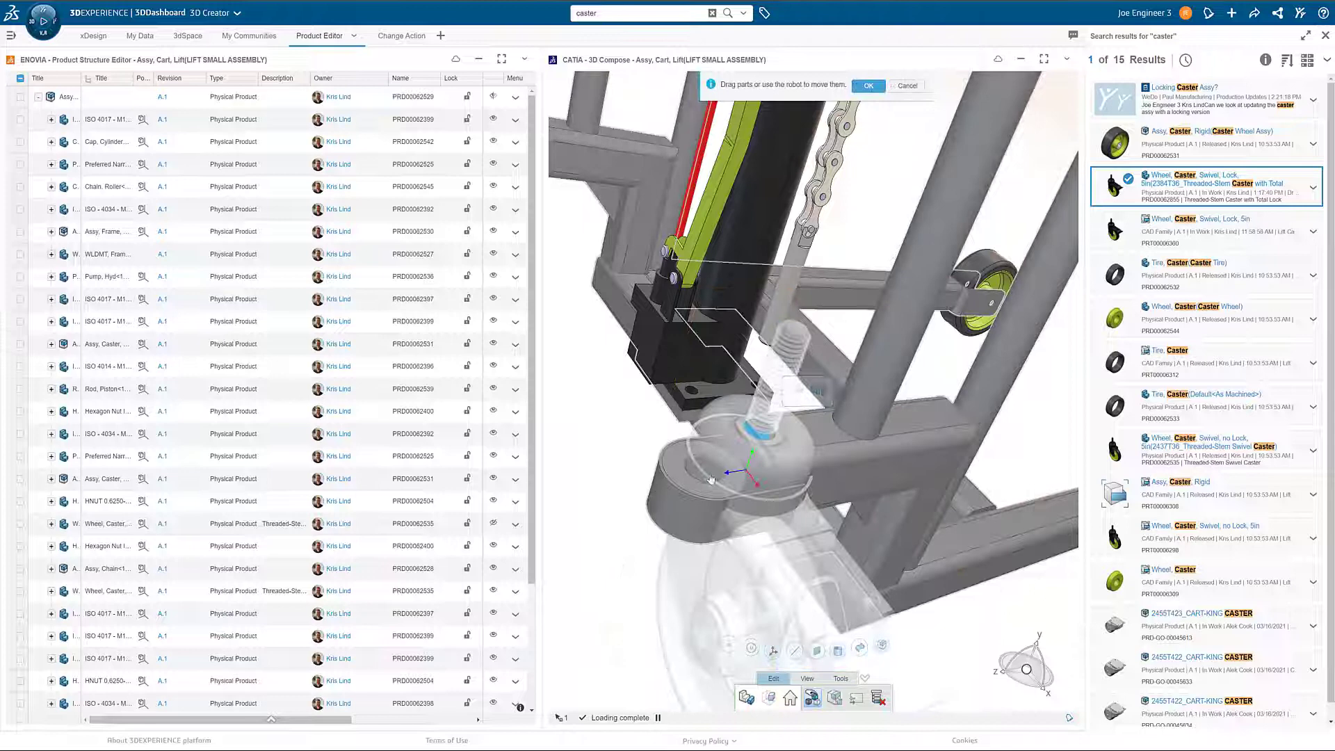
pyautogui.moveTo(692, 487); pyautogui.dragTo(663, 527)
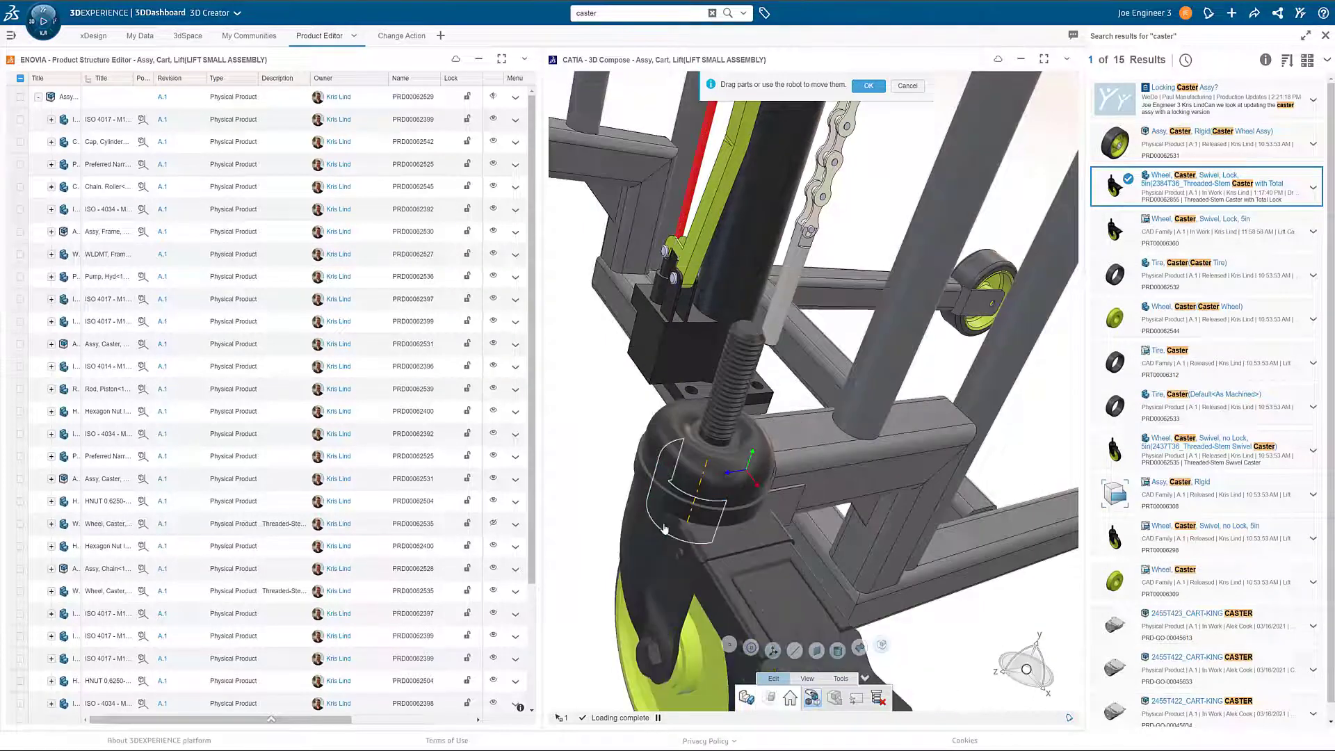
pyautogui.click(695, 347)
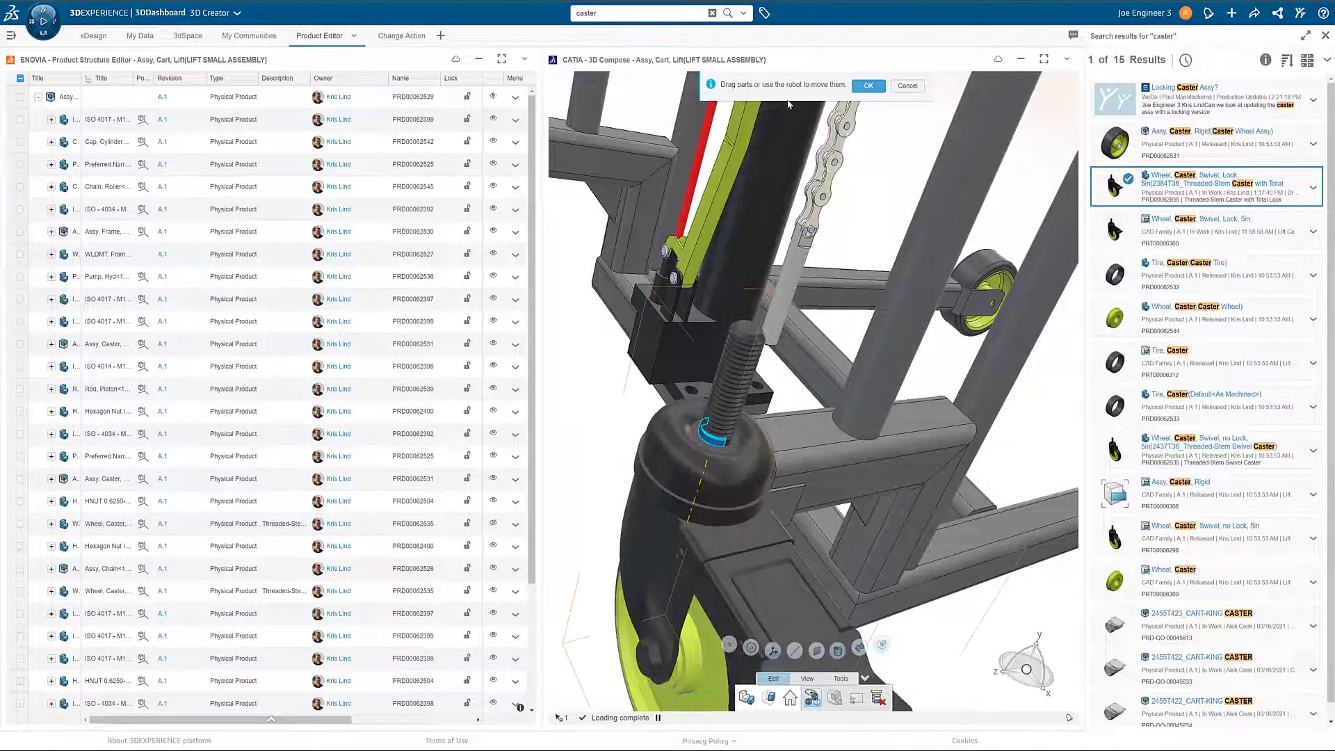
pyautogui.click(866, 86)
# Slide the caster along the socket axis to 49 mm beneath the frame corner
pyautogui.moveTo(1027, 671); pyautogui.dragTo(682, 563)
pyautogui.moveTo(770, 577); pyautogui.dragTo(754, 444, button='middle')
pyautogui.moveTo(671, 673); pyautogui.dragTo(664, 697)
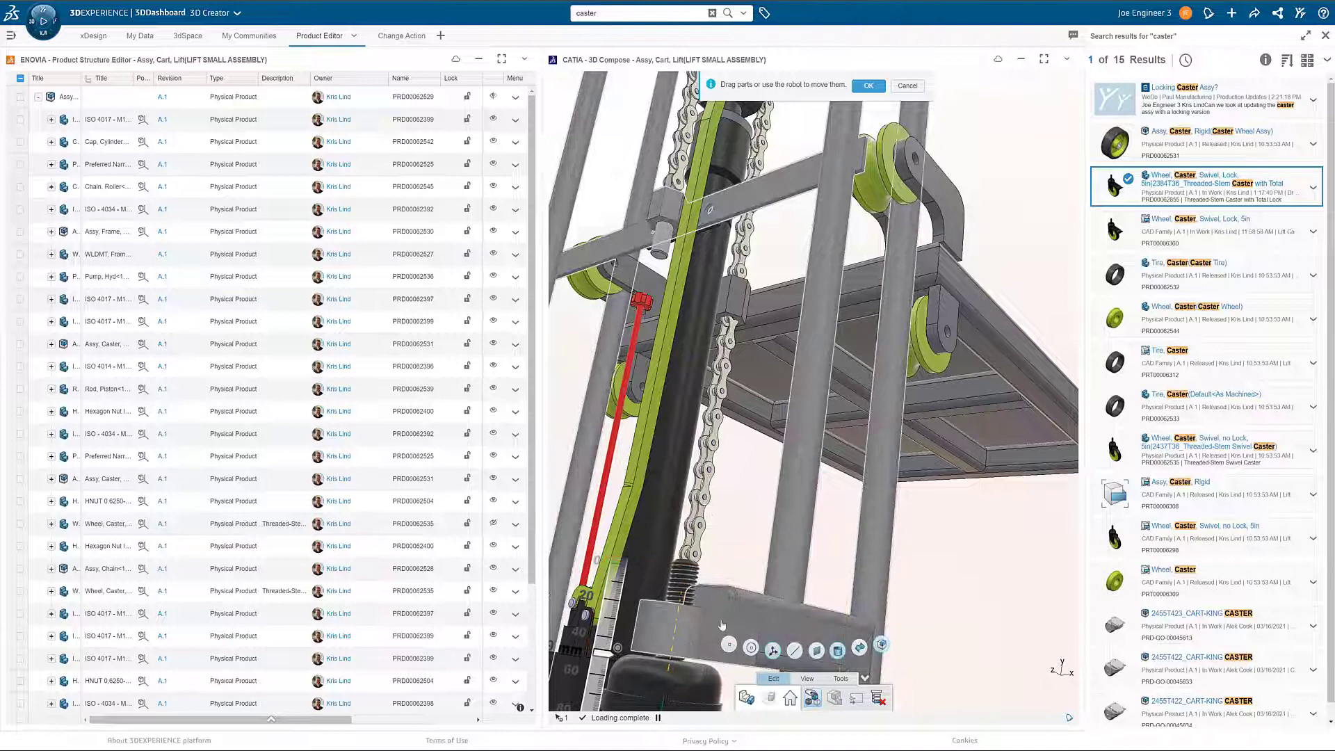
pyautogui.scroll(-3, 720, 619)
pyautogui.moveTo(752, 593); pyautogui.dragTo(796, 650, button='middle')
pyautogui.moveTo(694, 582); pyautogui.dragTo(833, 603)
pyautogui.scroll(5, 832, 603)
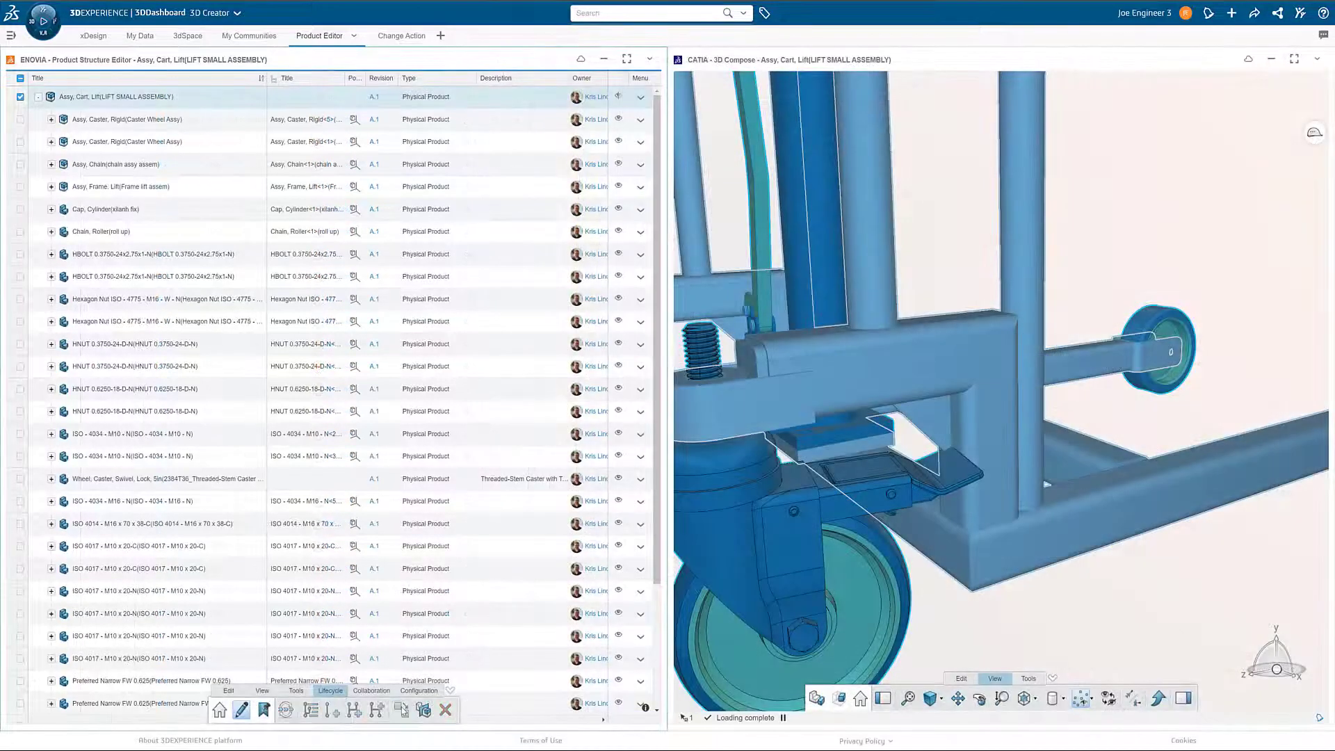
# Duplicate the lift cart assembly with the Lift Cart Manufacturing Leader credential, showing detailed options
pyautogui.click(403, 709)
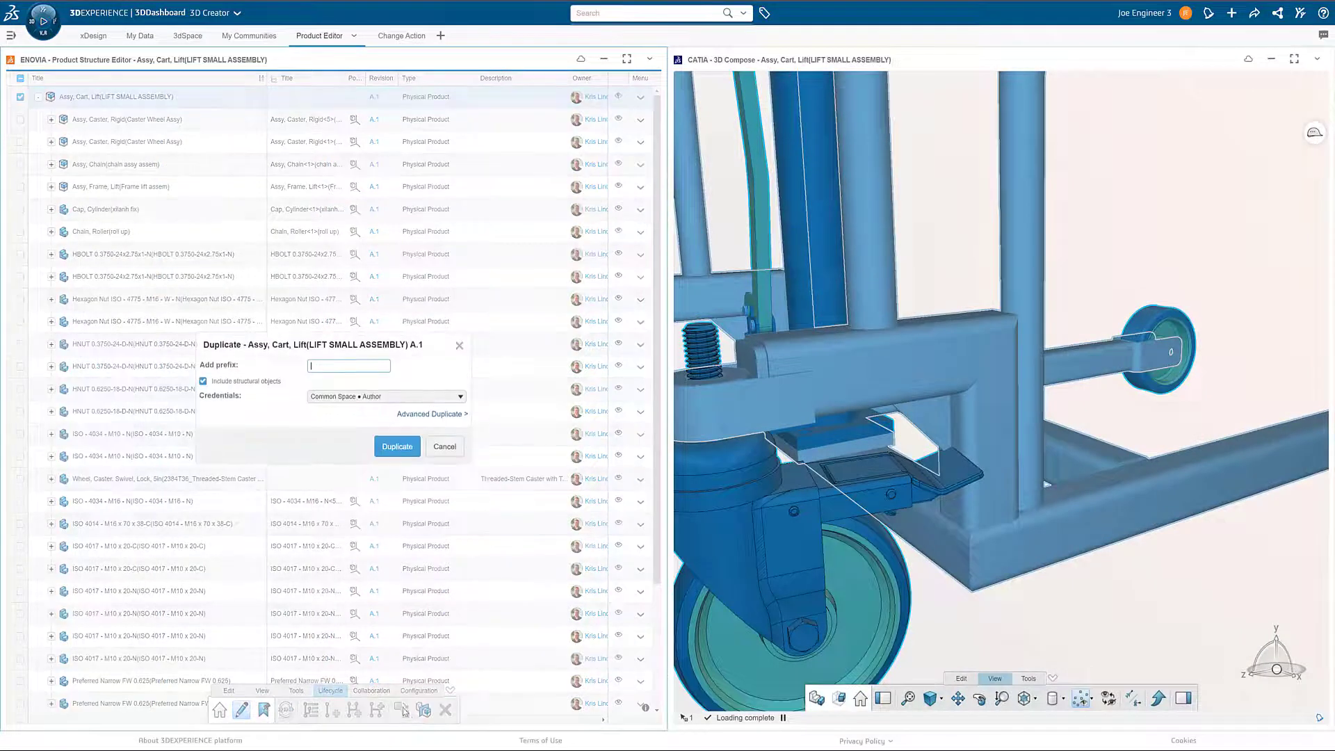
pyautogui.click(460, 397)
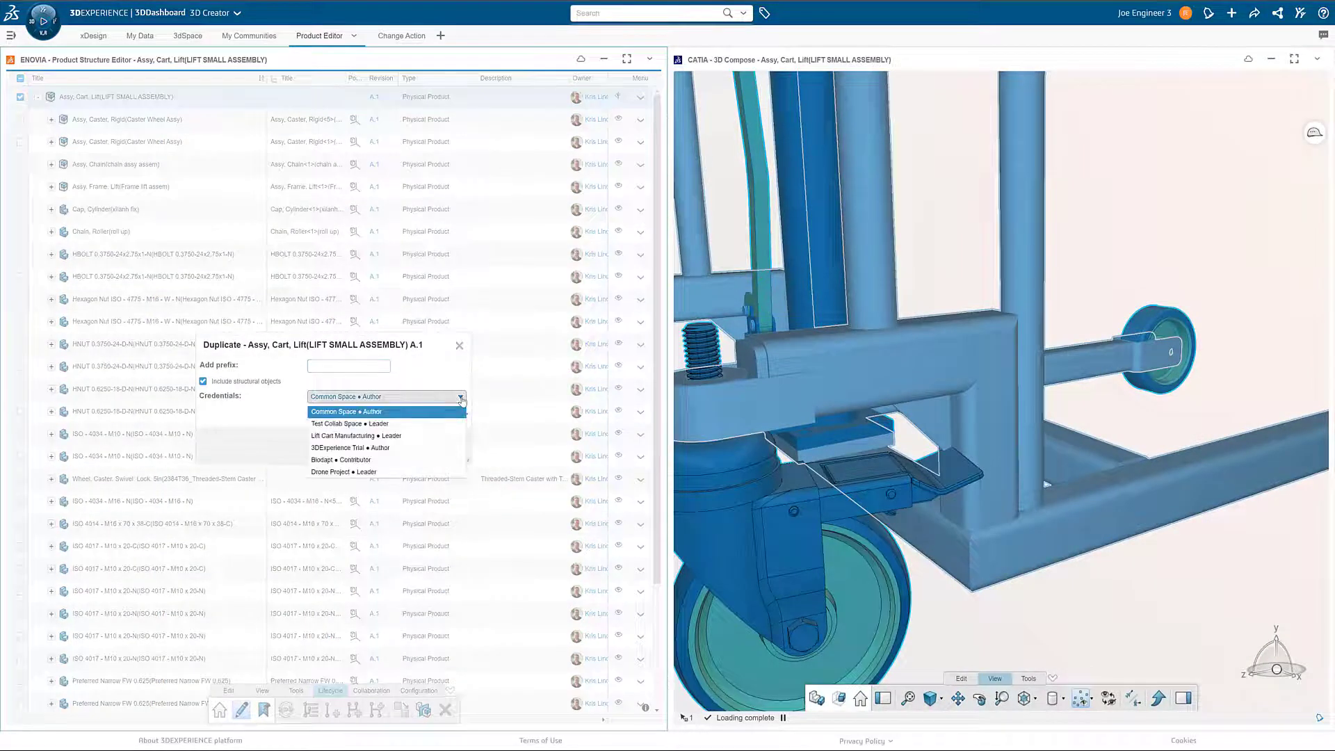
pyautogui.click(416, 442)
pyautogui.click(434, 419)
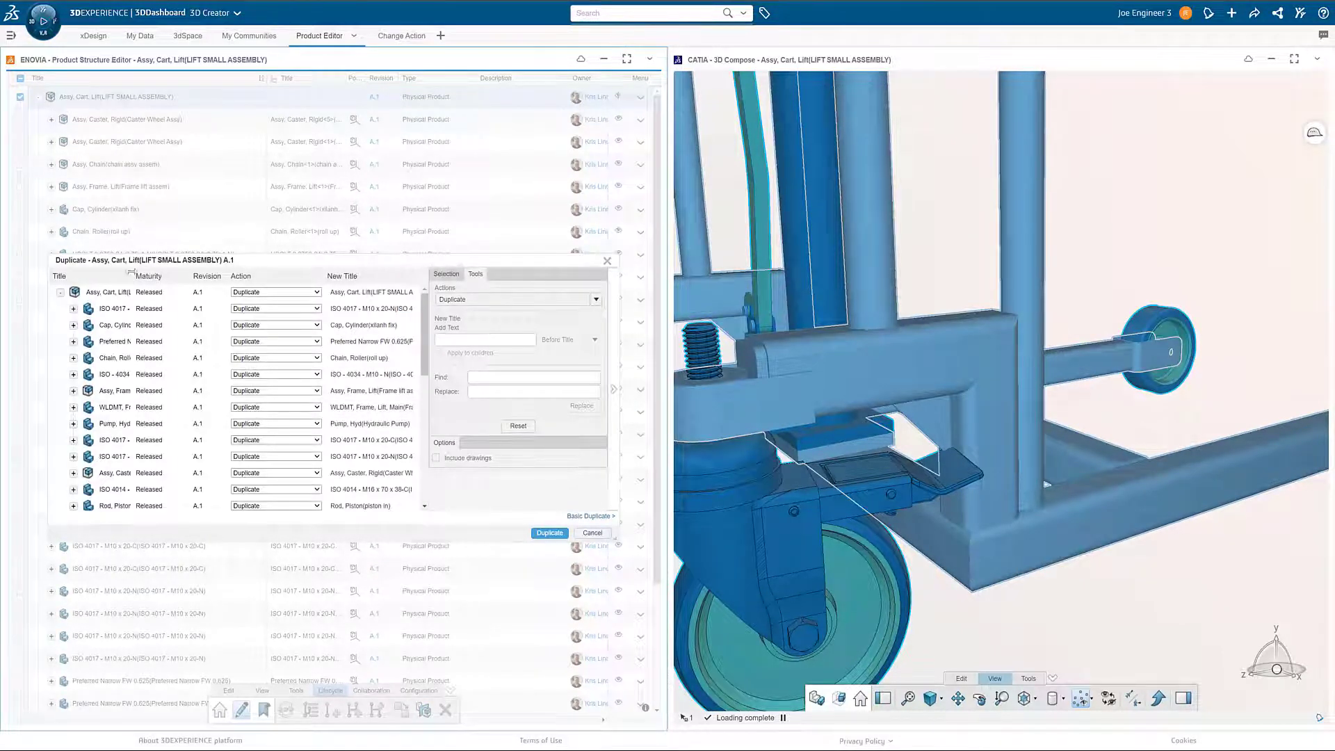
pyautogui.moveTo(131, 272); pyautogui.dragTo(222, 273)
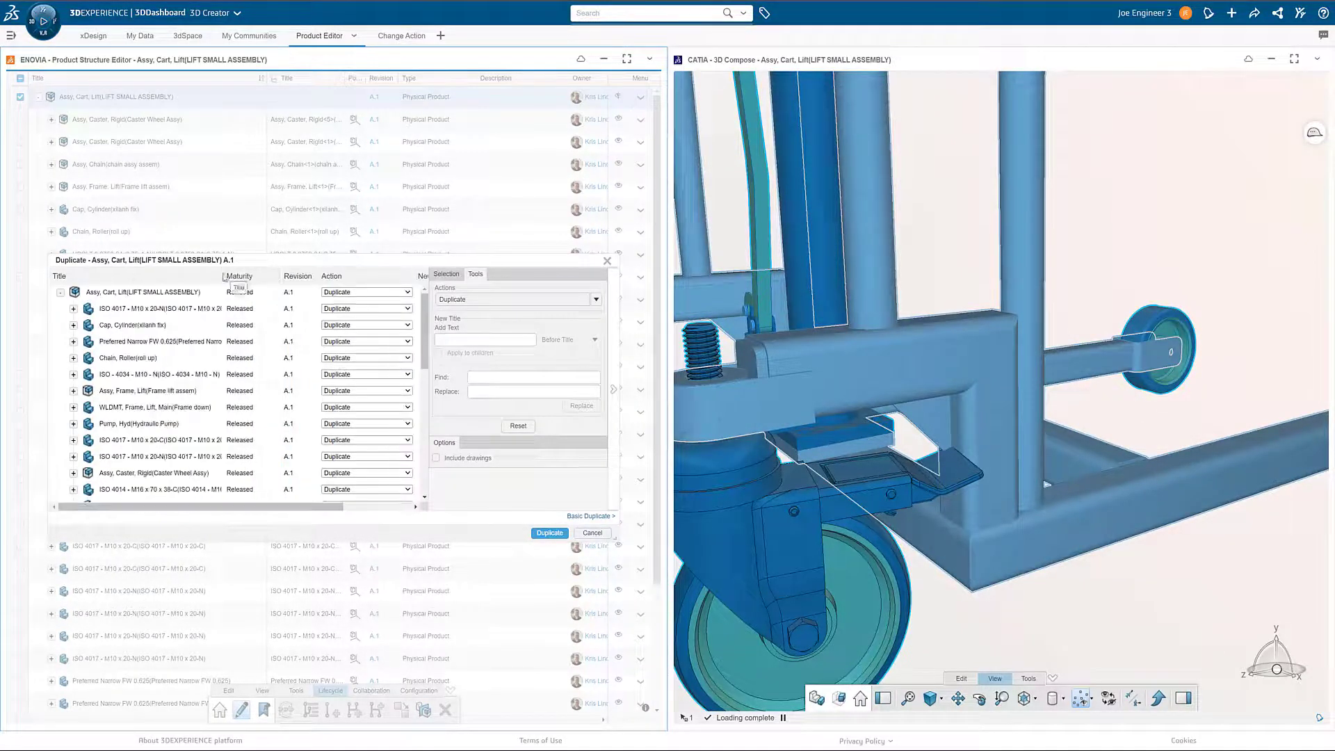
# Set all parts to Reuse, the WLDMT frame to Duplicate, and Exclude the no-lock swivel wheel
pyautogui.click(596, 301)
pyautogui.click(466, 338)
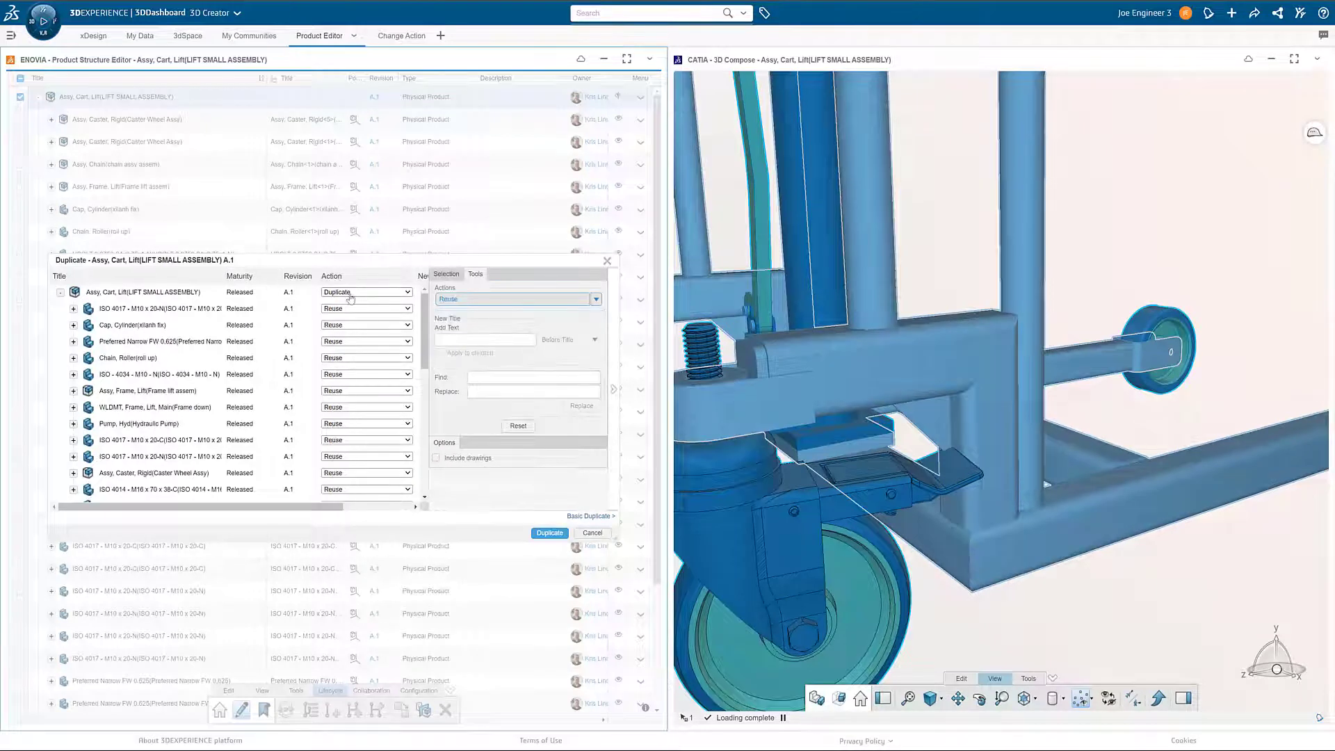
pyautogui.click(409, 408)
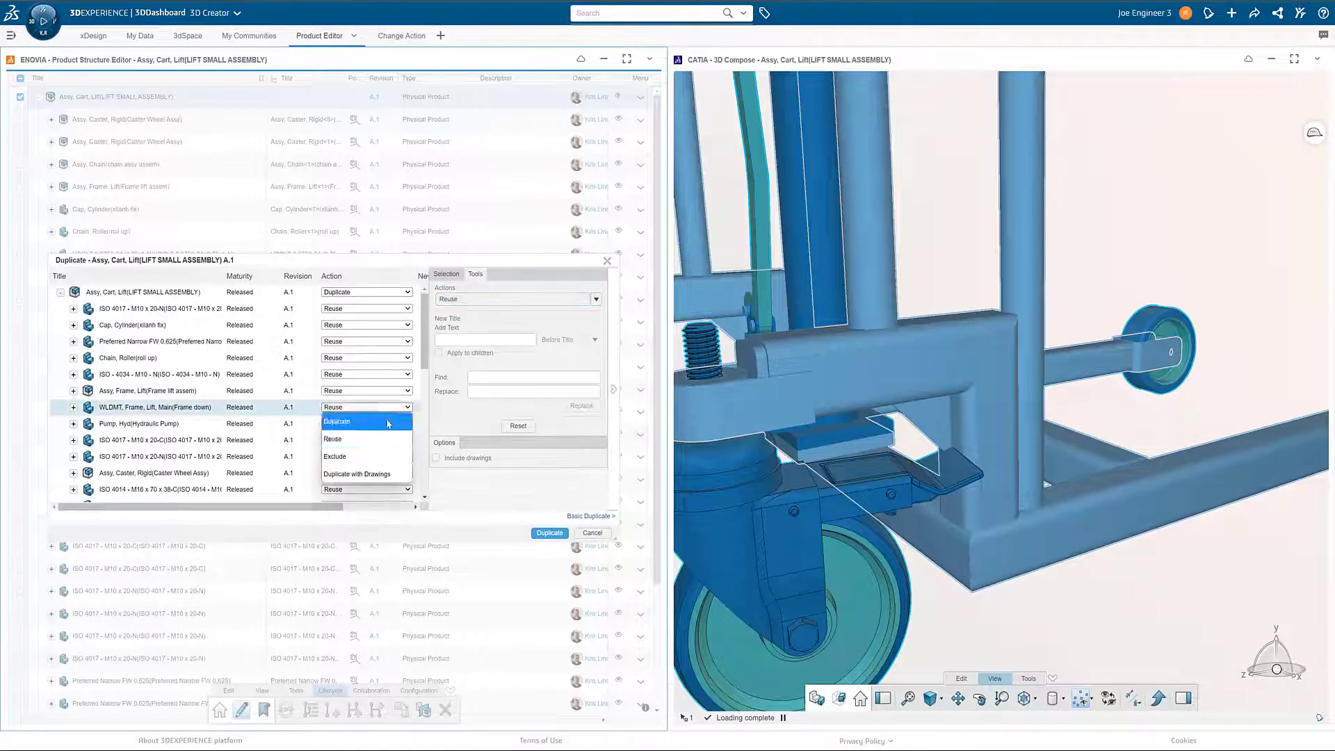
pyautogui.click(387, 421)
pyautogui.moveTo(426, 373); pyautogui.dragTo(429, 464)
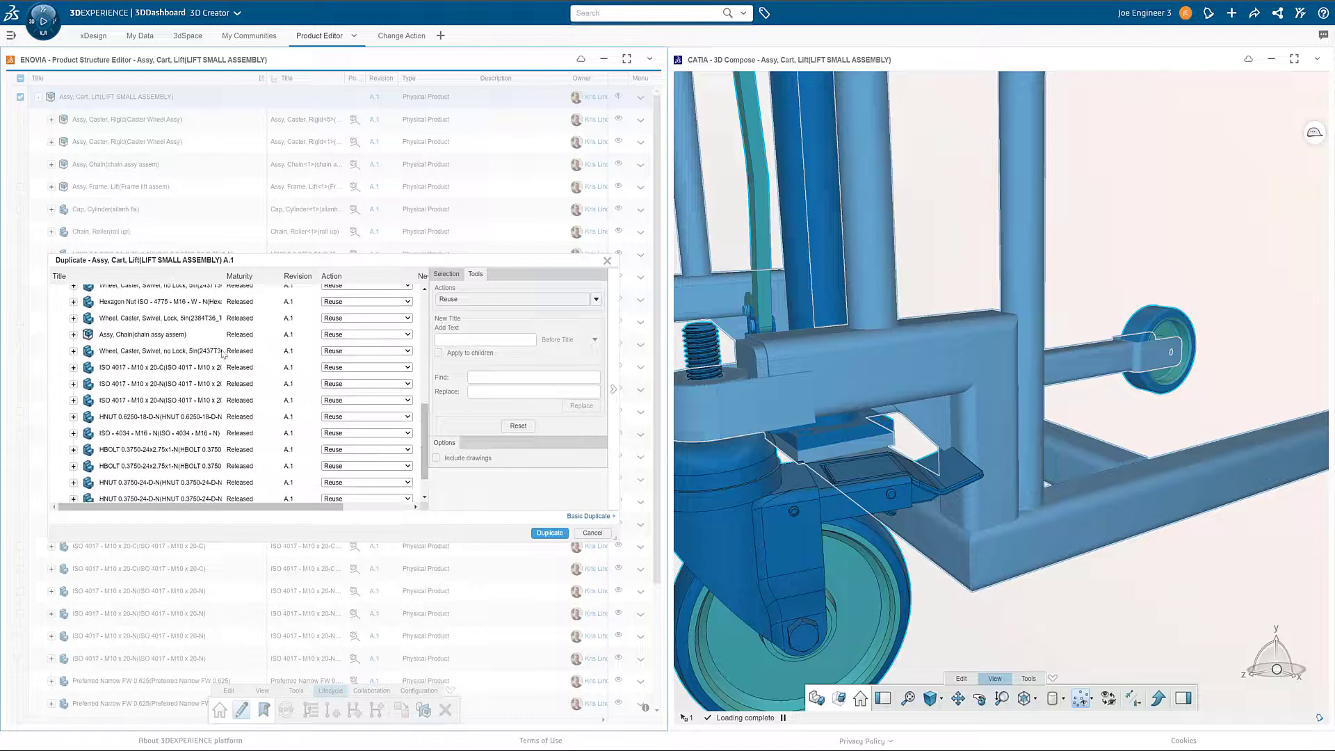
pyautogui.click(408, 352)
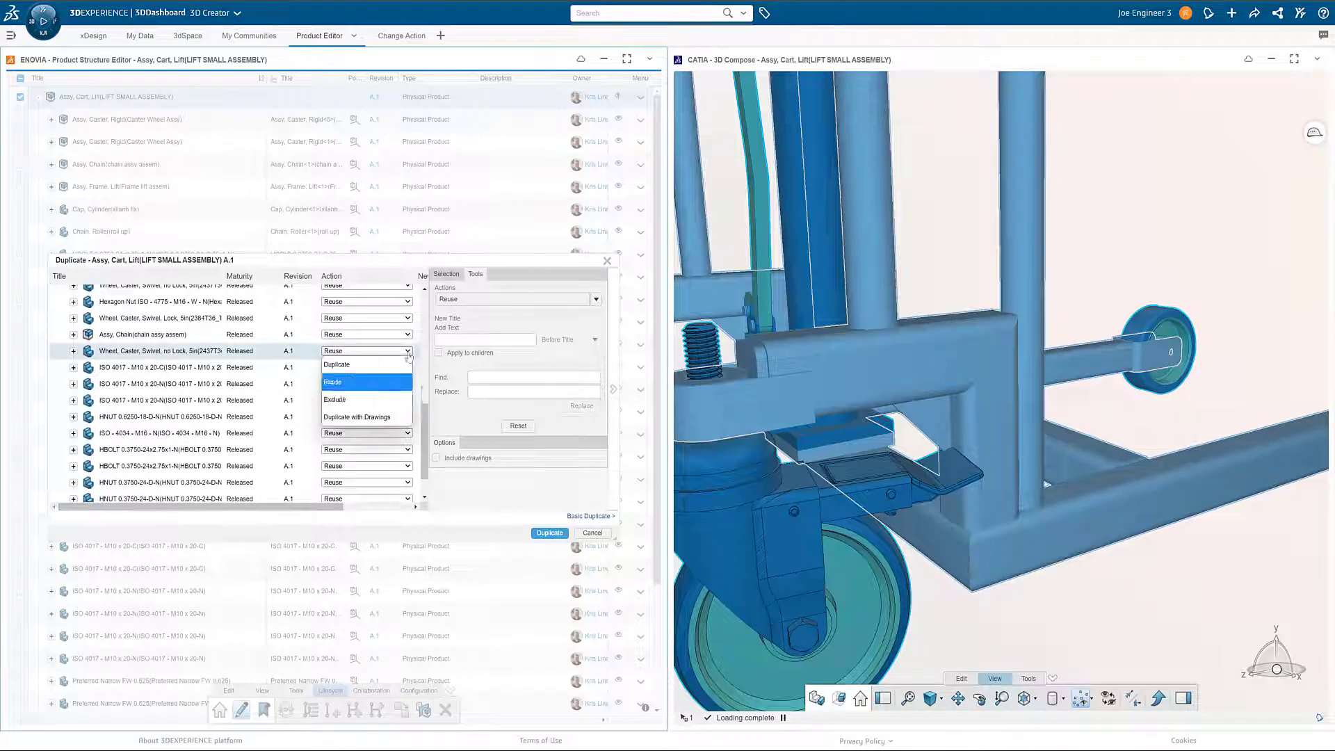
pyautogui.click(337, 399)
pyautogui.moveTo(427, 425)
pyautogui.mouseDown()
pyautogui.moveTo(429, 438)
pyautogui.moveTo(427, 408)
pyautogui.mouseUp()
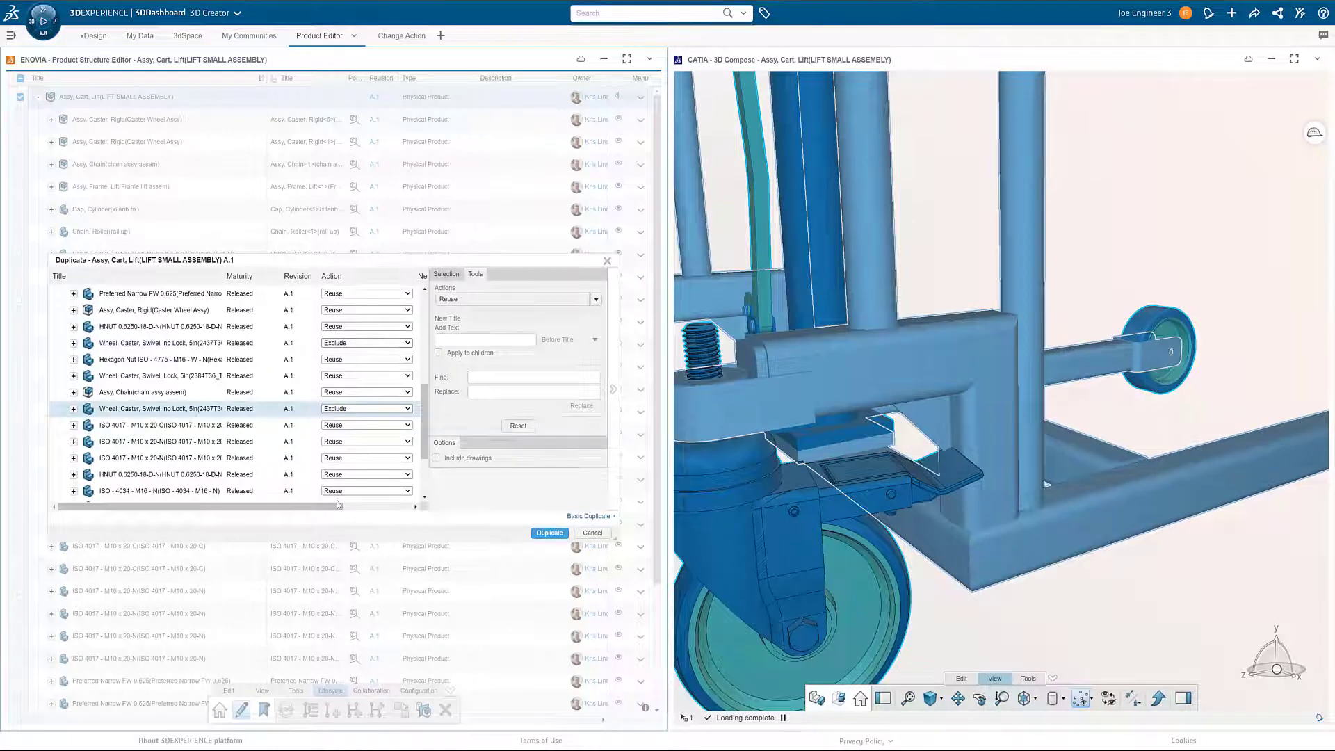
pyautogui.moveTo(338, 506); pyautogui.dragTo(419, 509)
pyautogui.moveTo(426, 425); pyautogui.dragTo(433, 334)
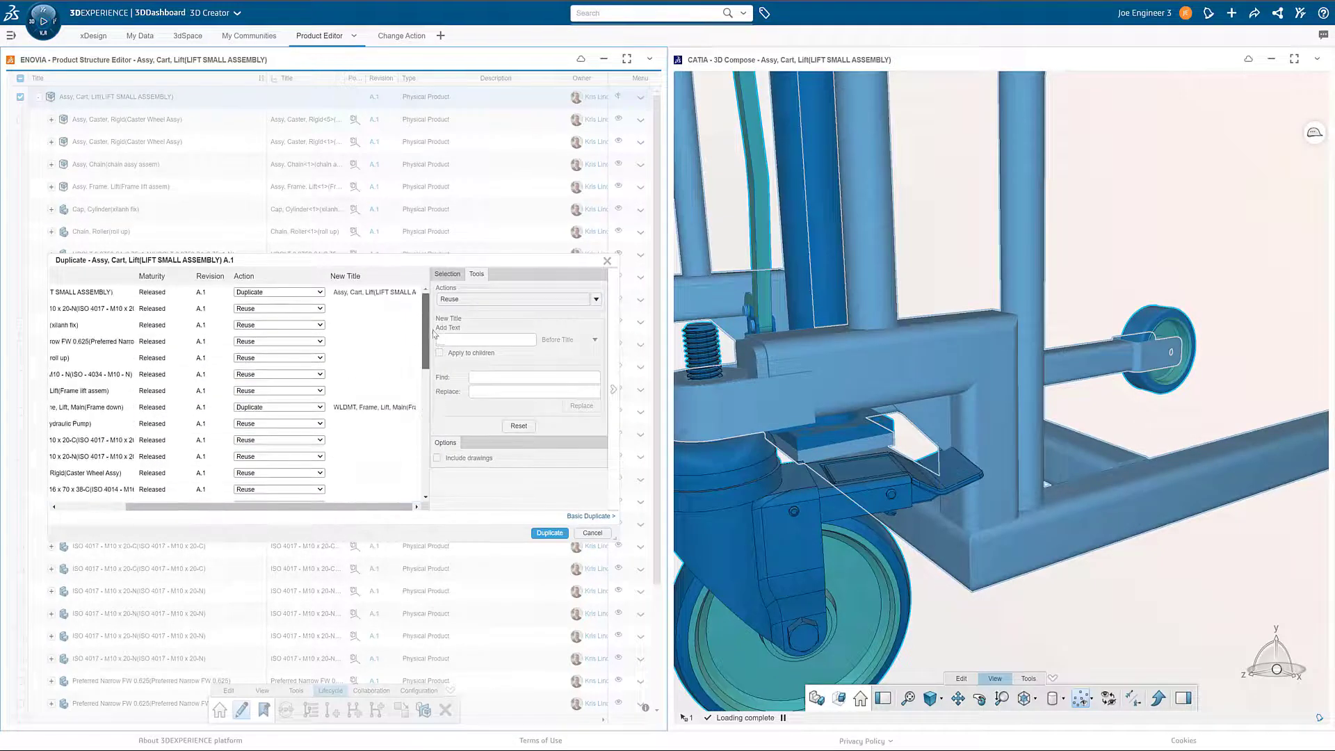
# Append ', Locking Caster' to the assembly and WLDMT frame titles and run the duplication
pyautogui.click(369, 292)
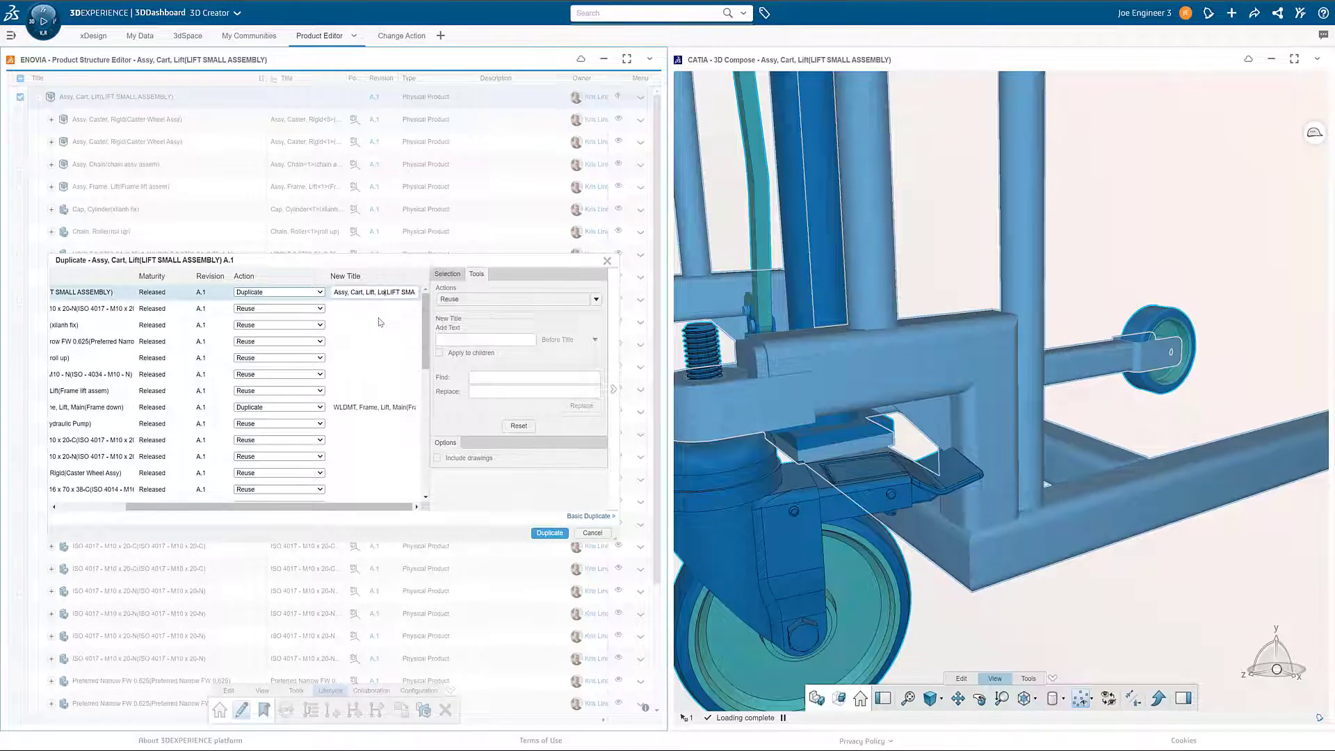
pyautogui.write(', Locking Caster')
pyautogui.click(400, 407)
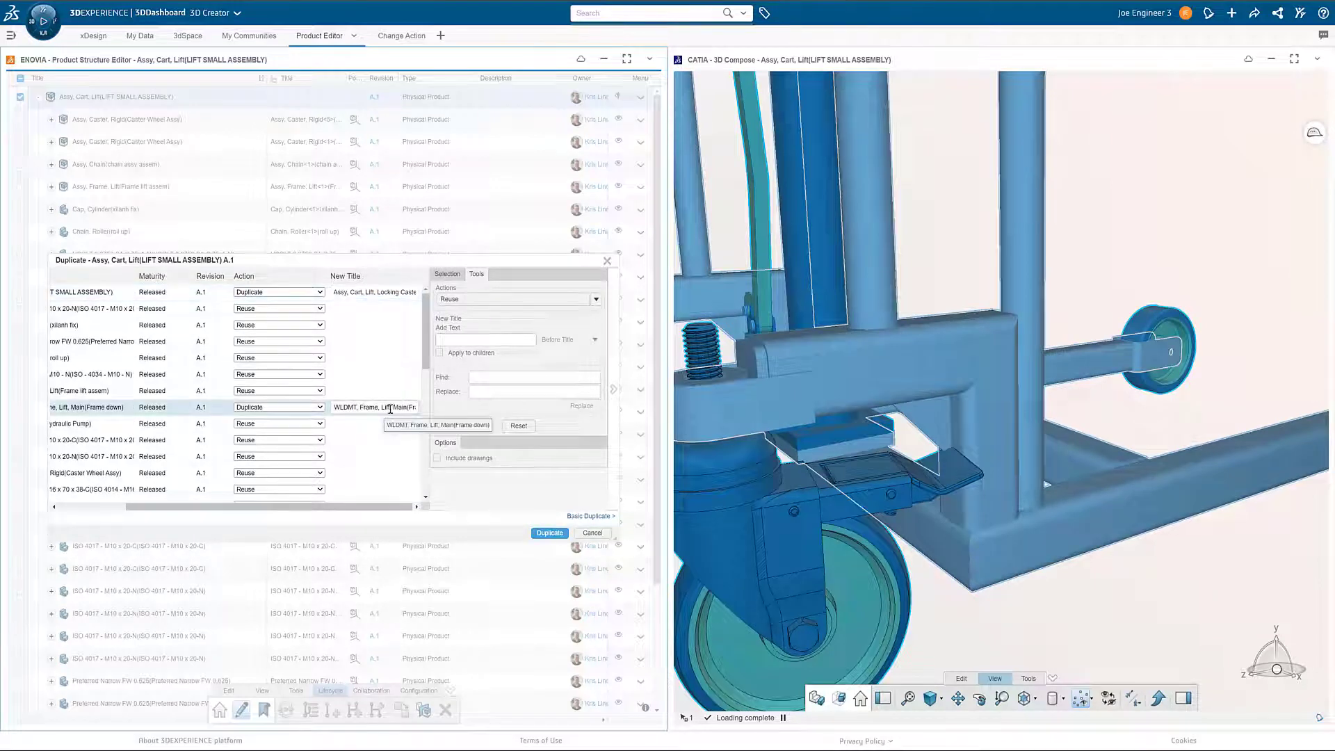
pyautogui.write(', Locking')
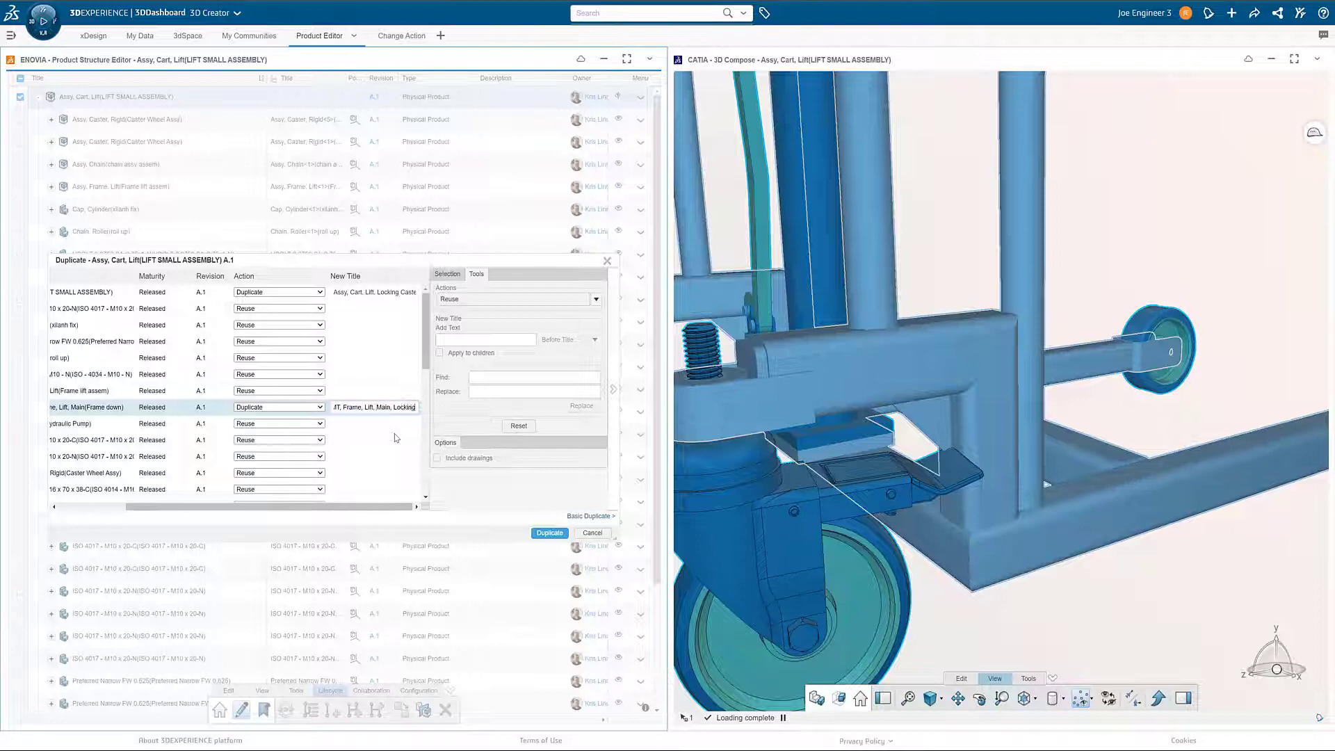
pyautogui.write(' Caster')
pyautogui.click(541, 534)
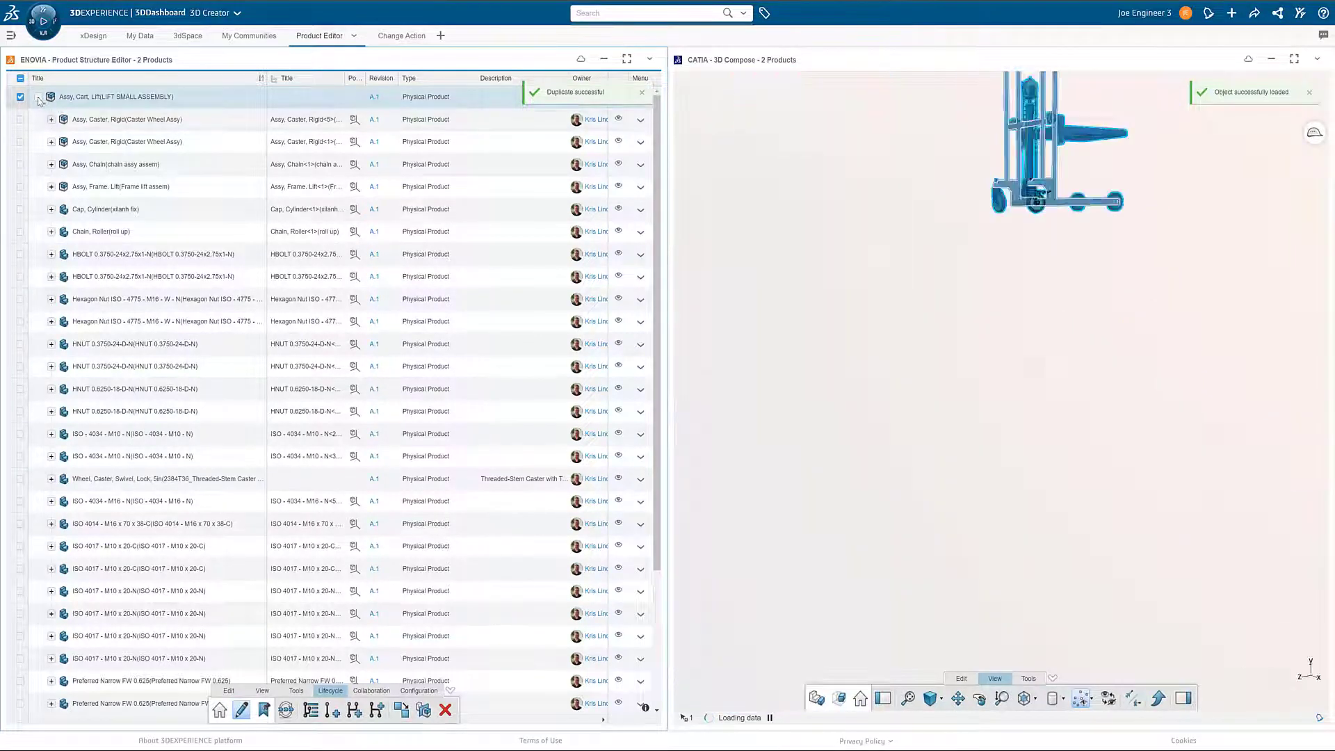
# Expand the Locking Caster assembly, sort by Maturity State, and select its root and WLDMT frame
pyautogui.click(38, 98)
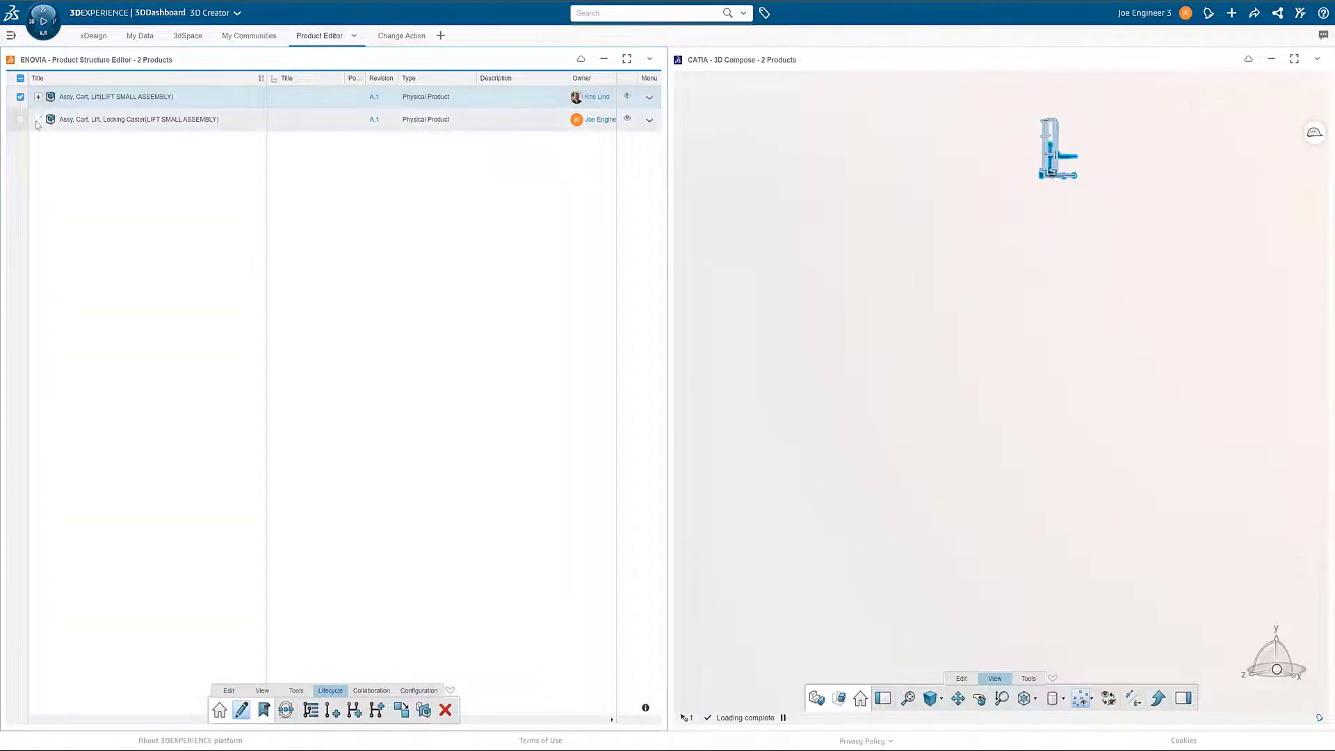
pyautogui.click(37, 121)
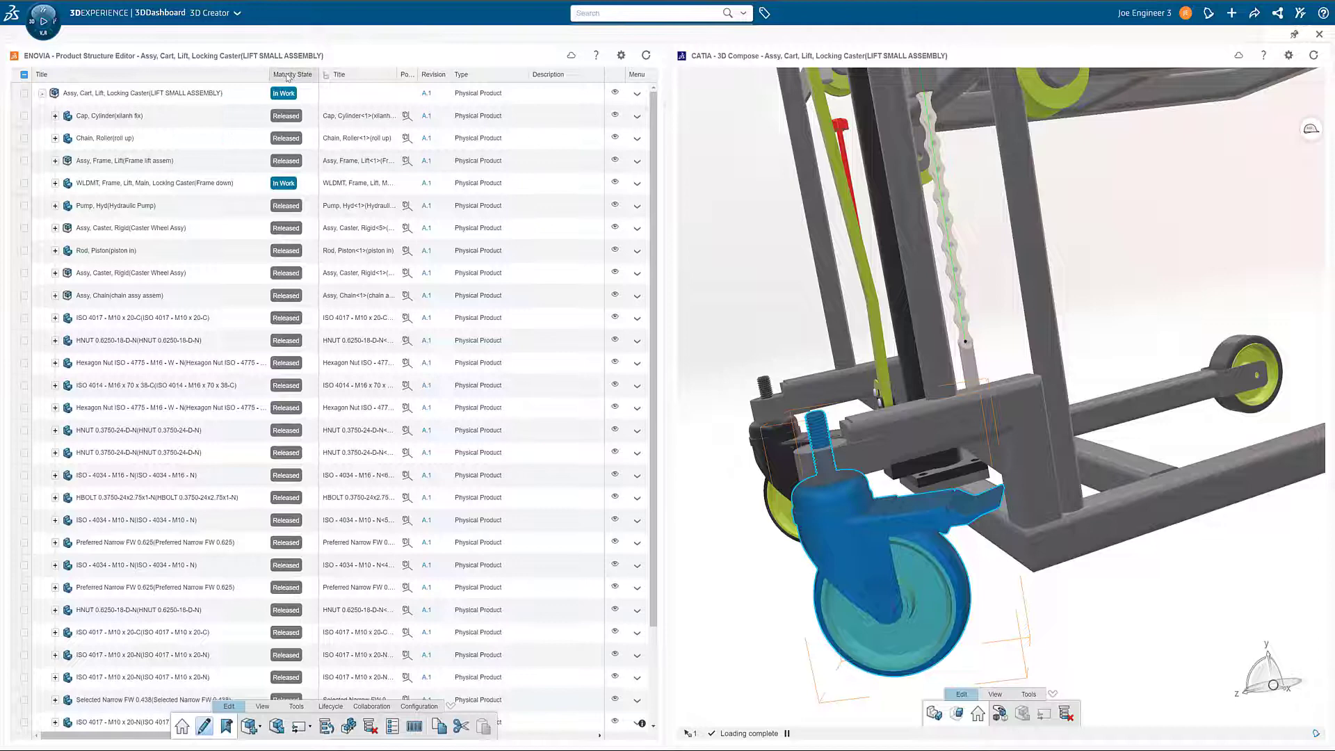
pyautogui.click(287, 75)
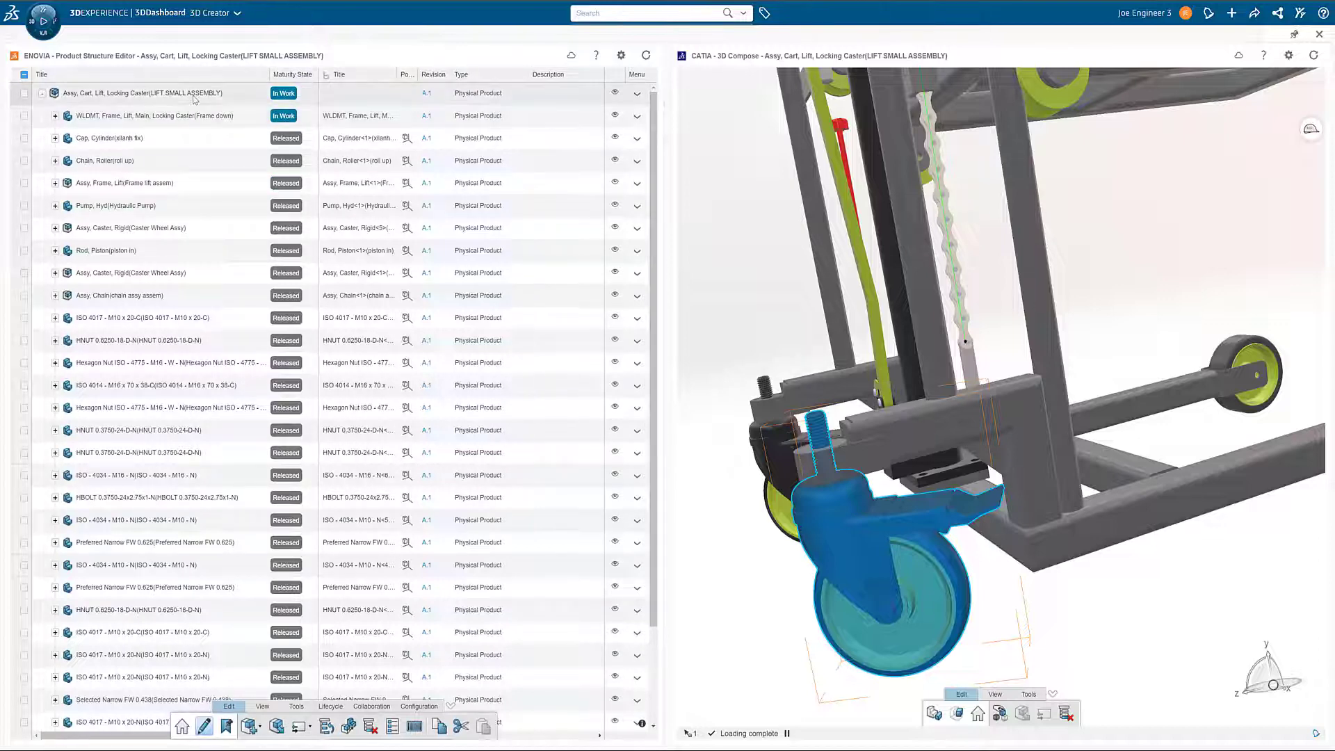
pyautogui.click(194, 95)
pyautogui.keyDown('ctrl'); pyautogui.click(189, 119); pyautogui.keyUp('ctrl')
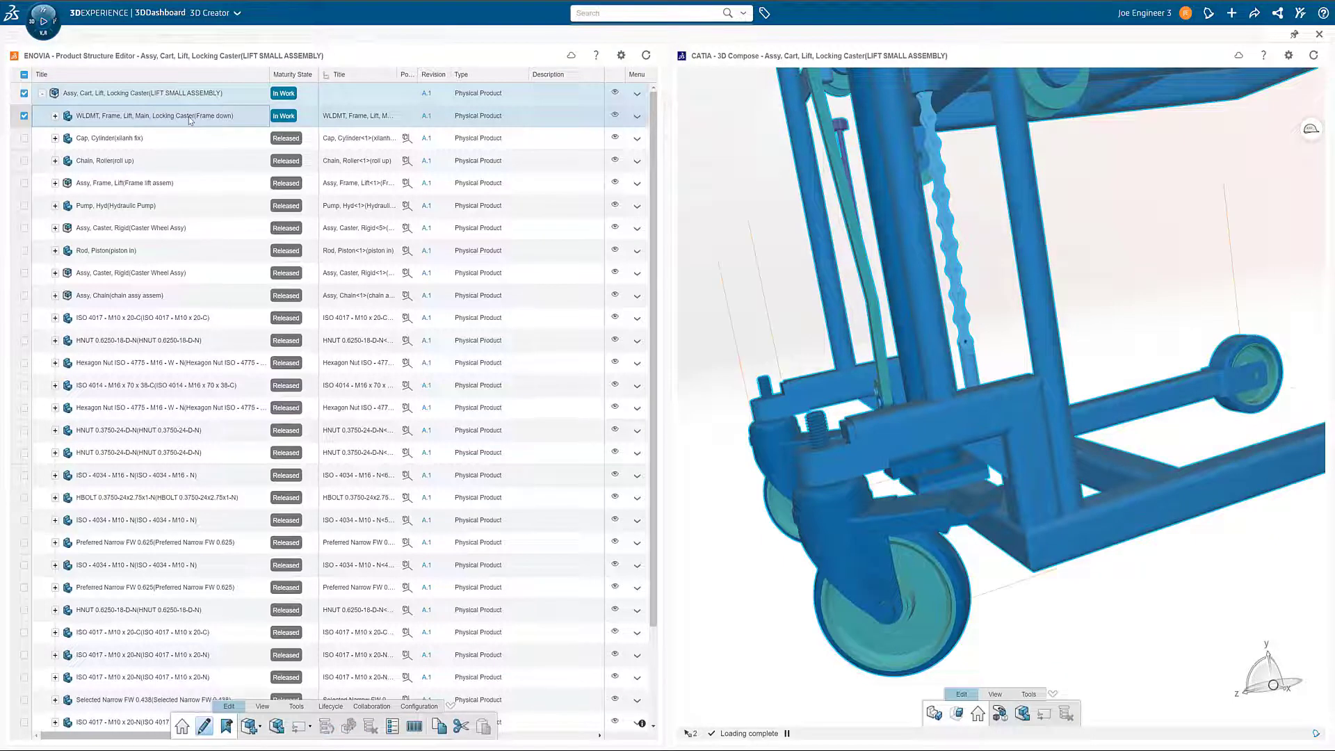
# Set enterprise item numbers on the selected Locking Caster assembly and WLDMT frame
pyautogui.rightClick(190, 120)
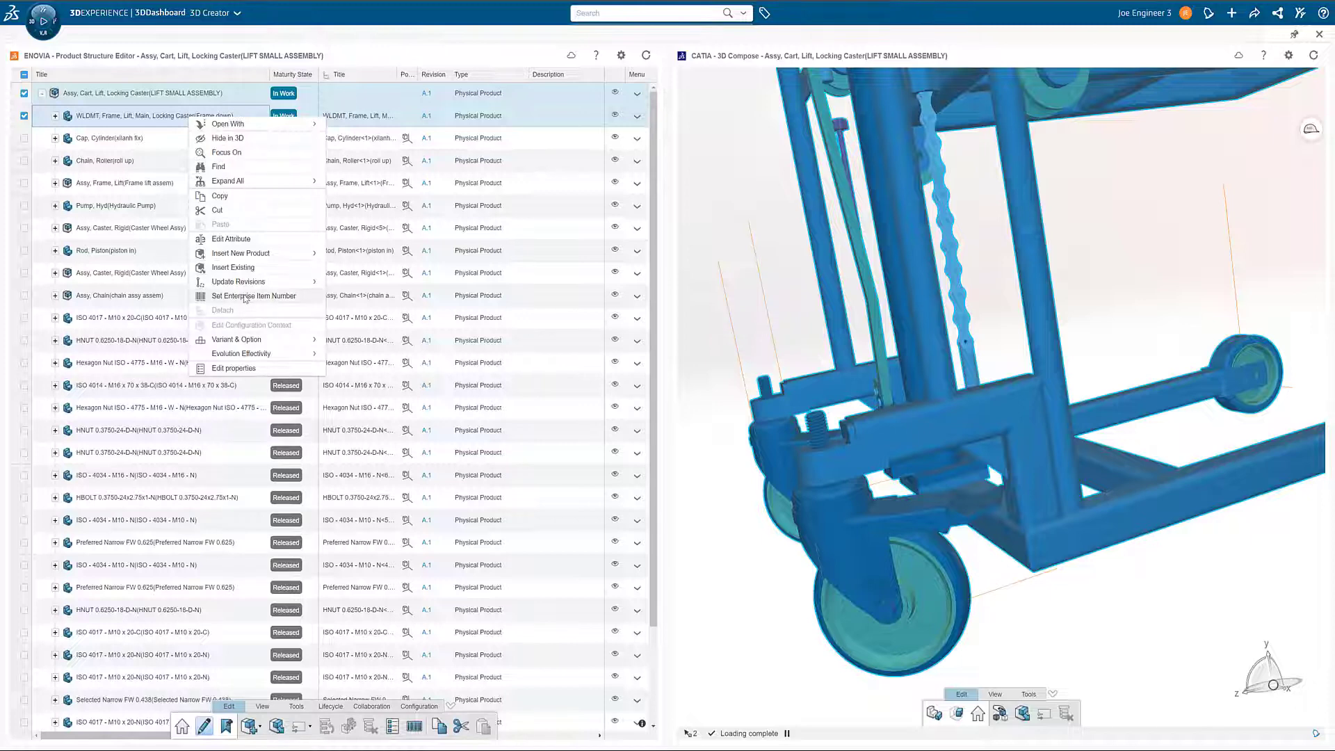
pyautogui.click(245, 296)
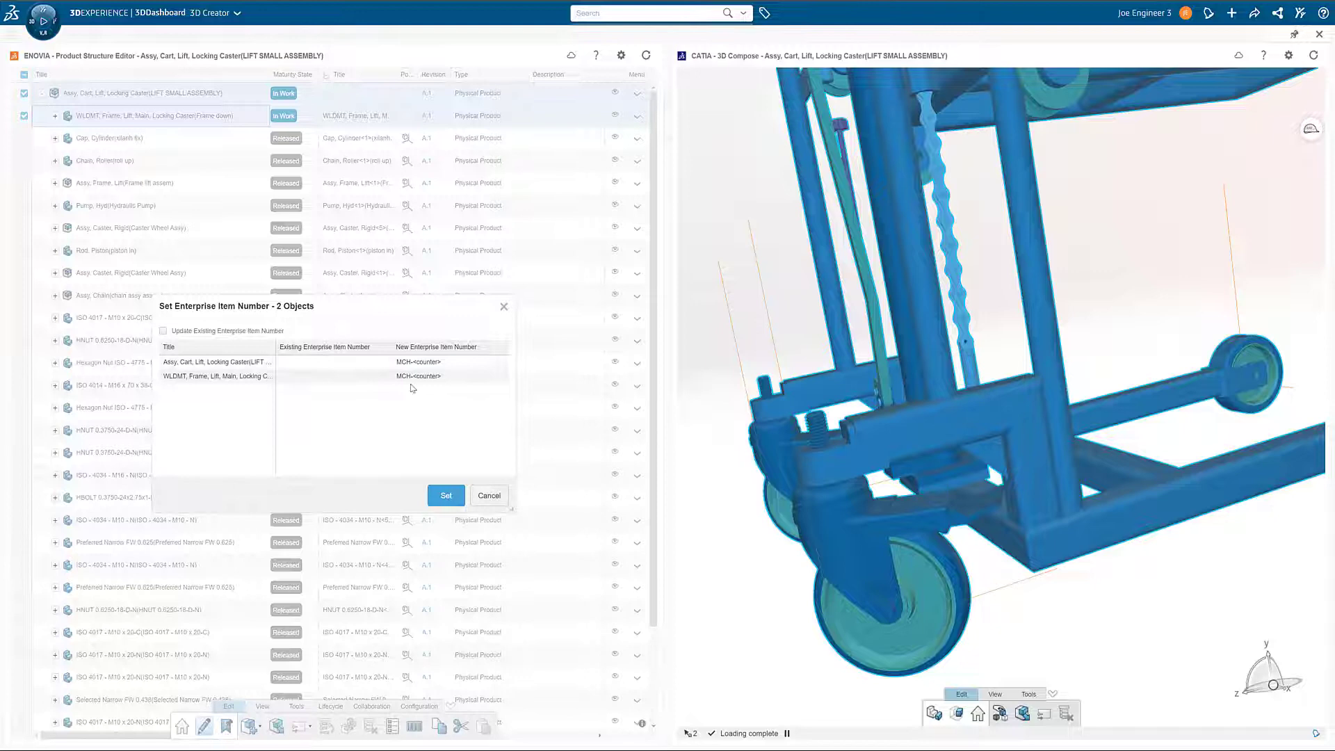
pyautogui.click(446, 496)
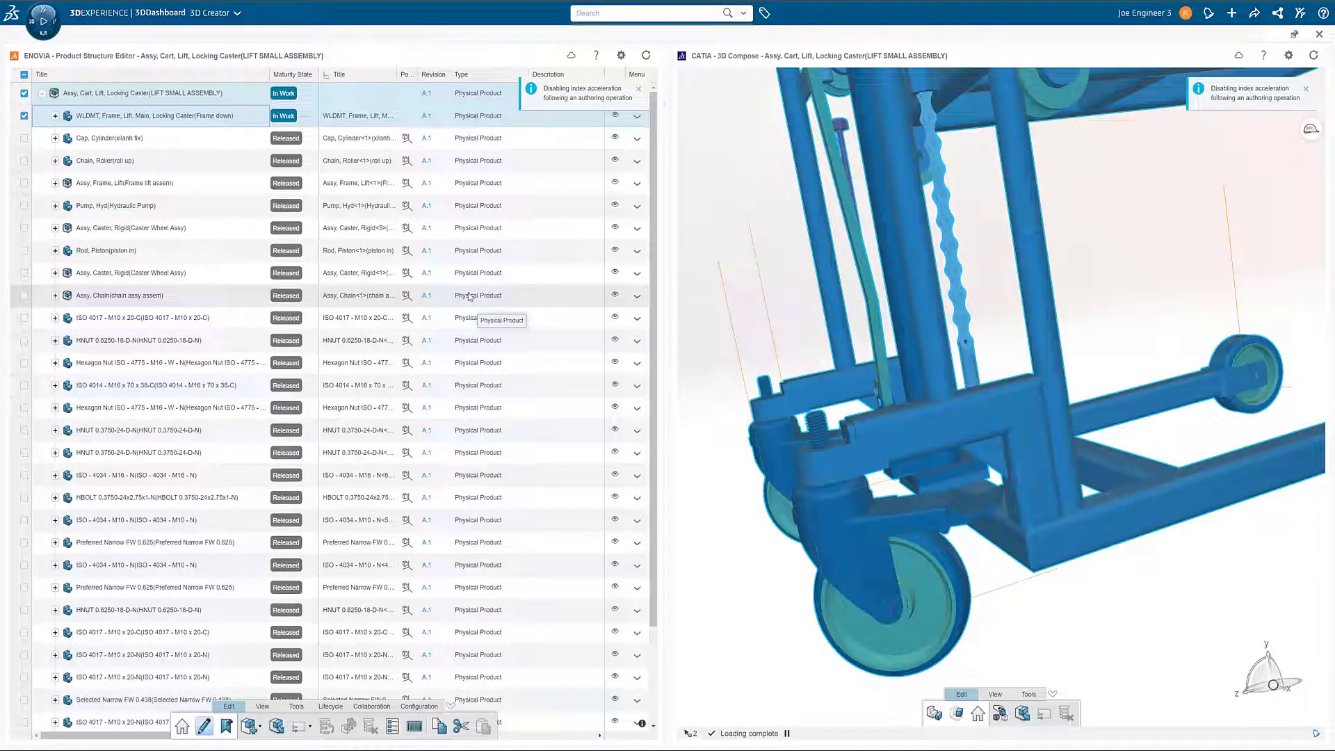
# Change the maturity of the Locking Caster assembly and frame to Released
pyautogui.click(332, 707)
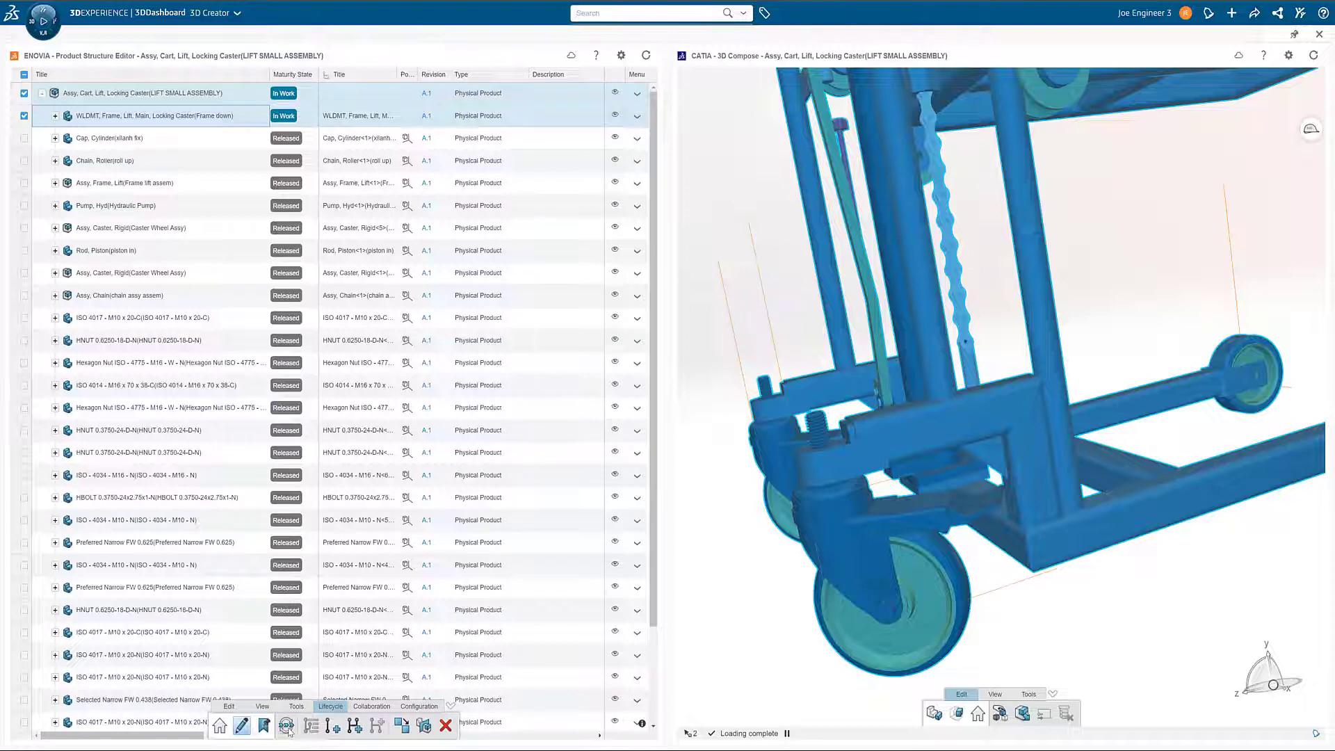
pyautogui.click(287, 727)
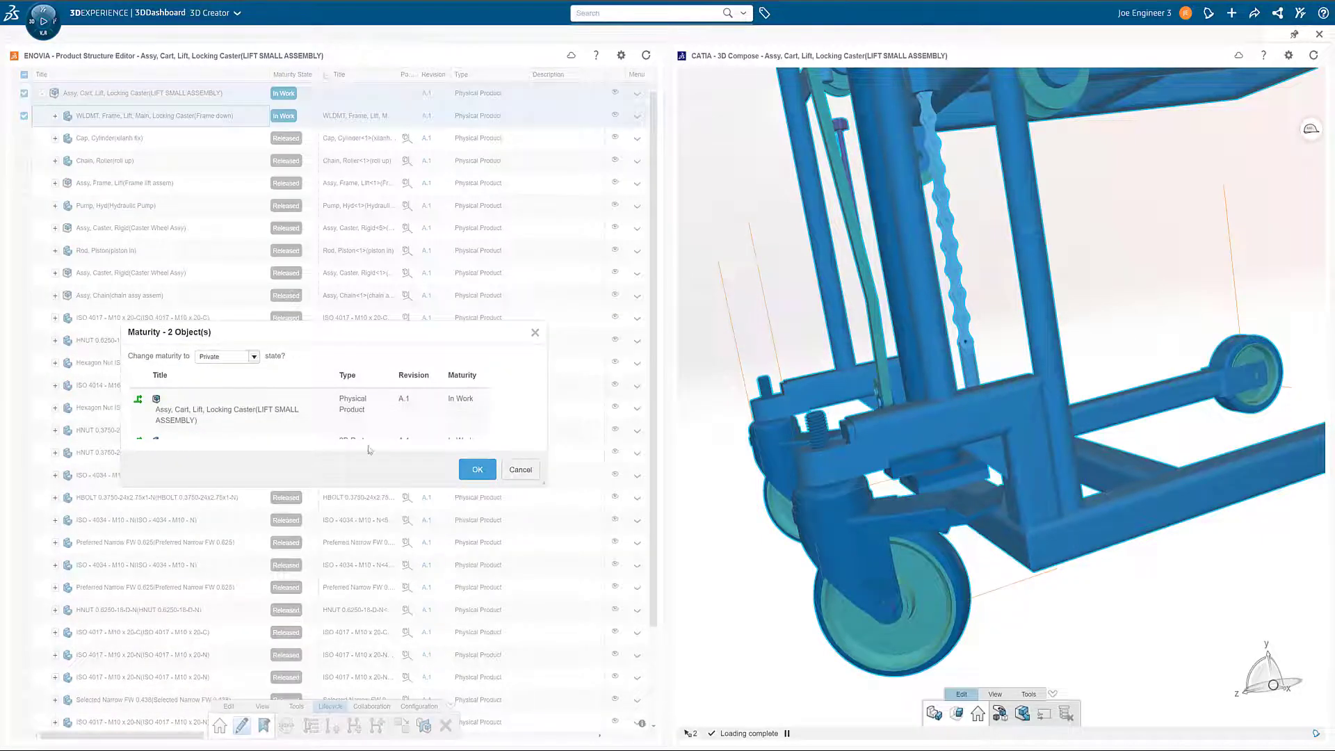
pyautogui.click(253, 357)
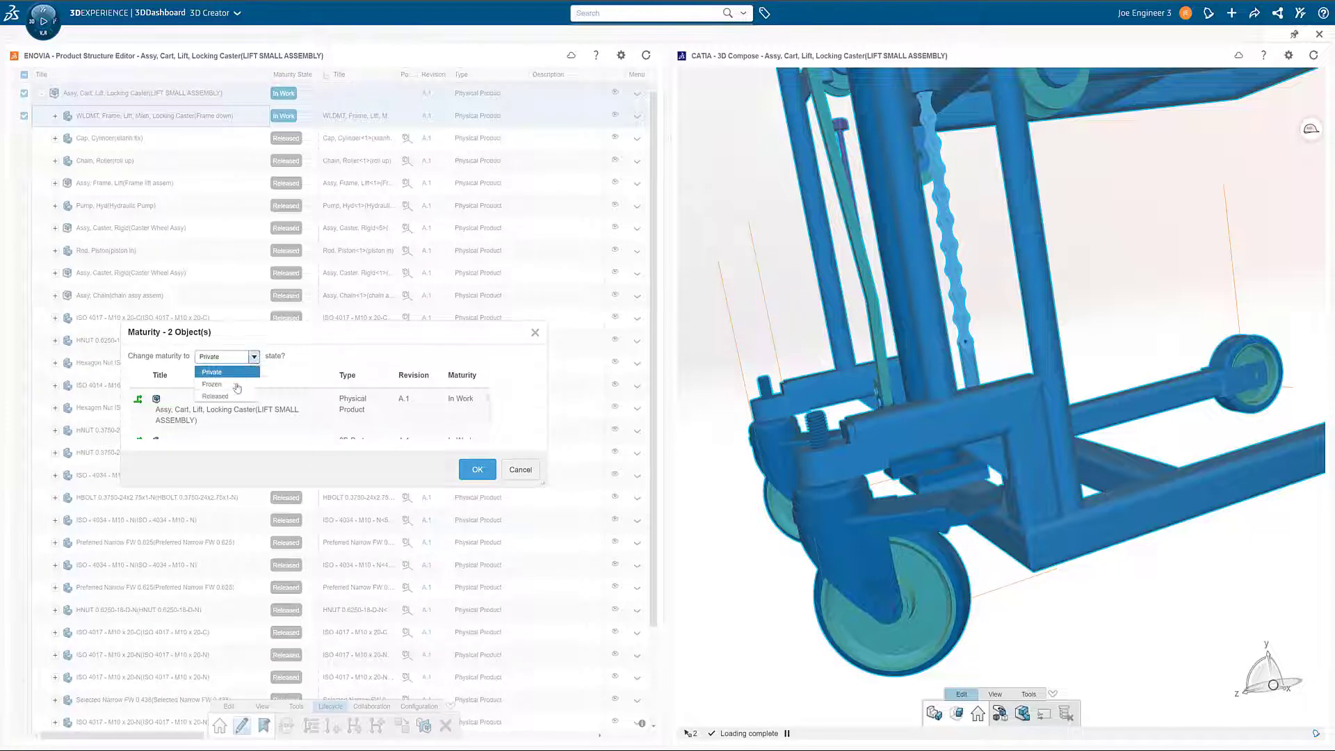
pyautogui.click(232, 397)
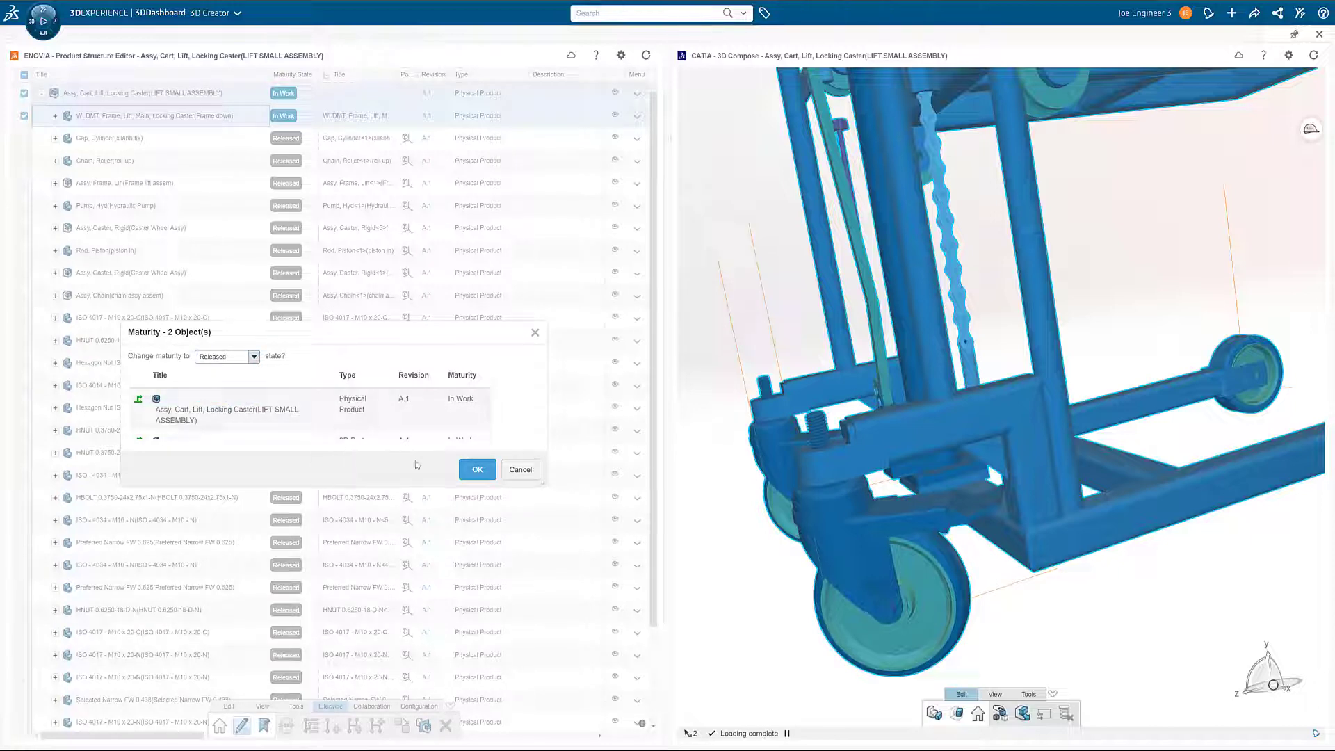
pyautogui.click(474, 472)
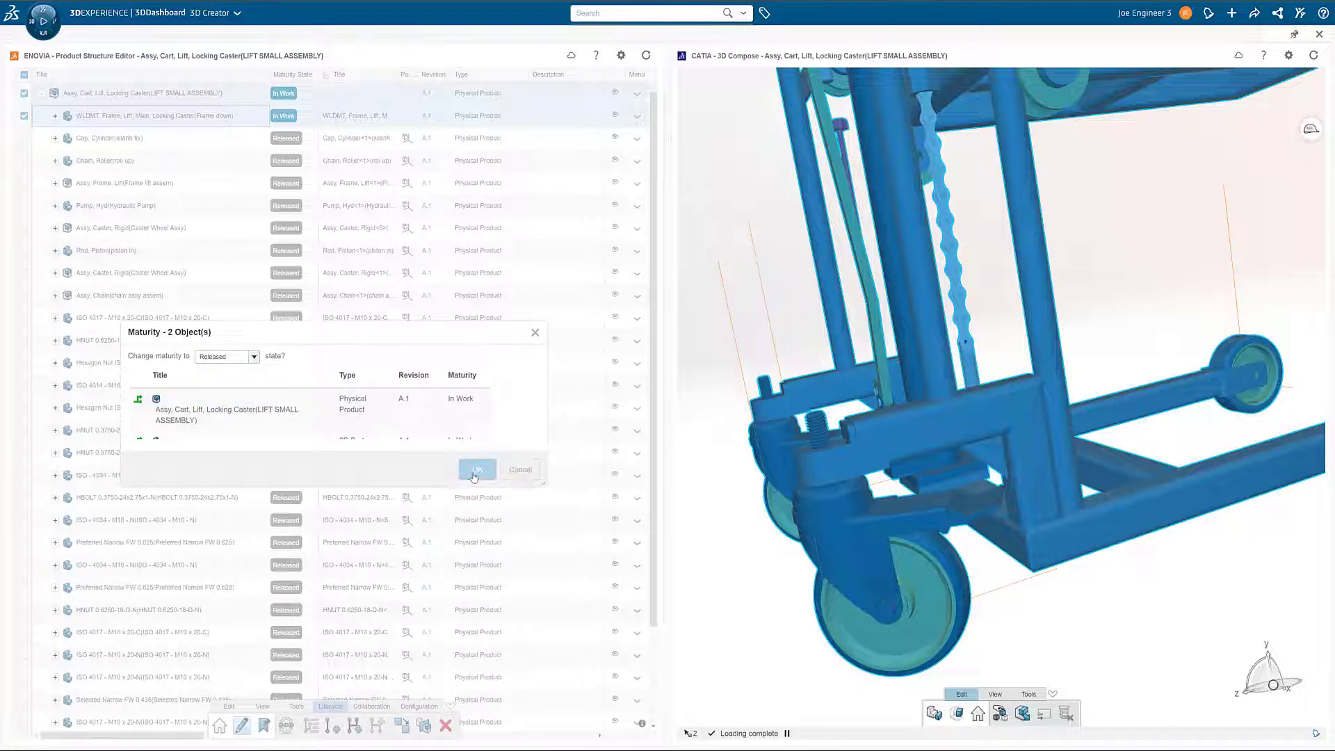